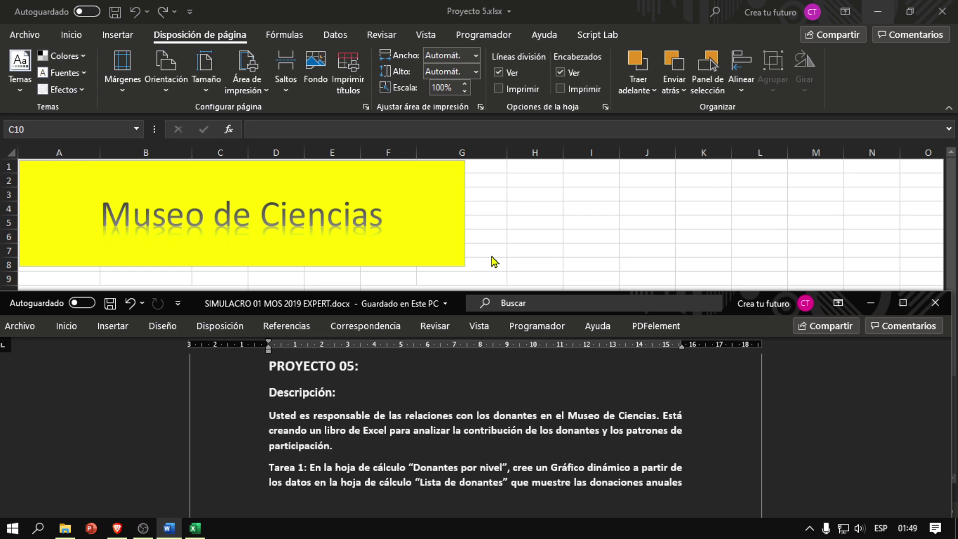
Step: Read the PROYECTO 05 heading and description in the Word task document beside the workbook
scroll(494, 261, down, 1)
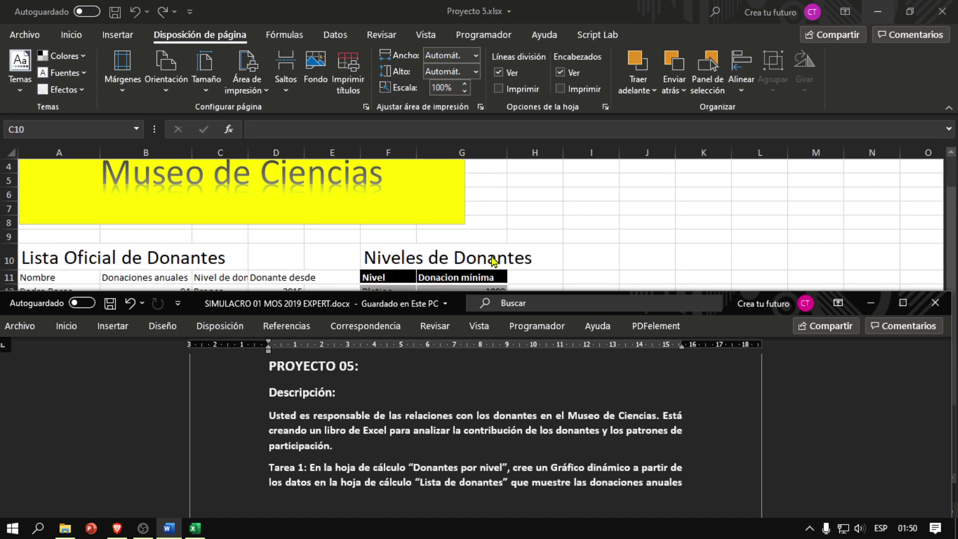
scroll(494, 261, up, 1)
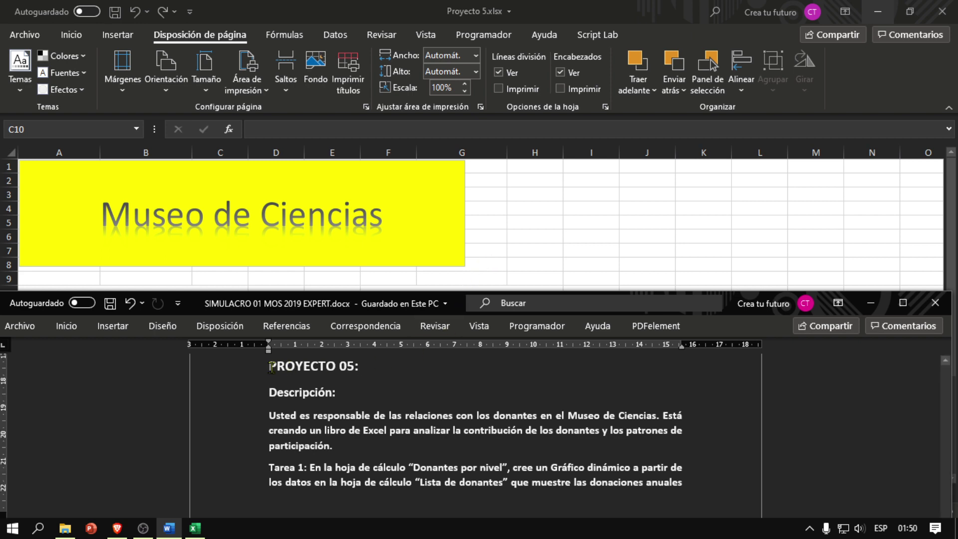
drag(270, 367, 368, 375)
click(368, 375)
click(337, 387)
scroll(348, 403, down, 1)
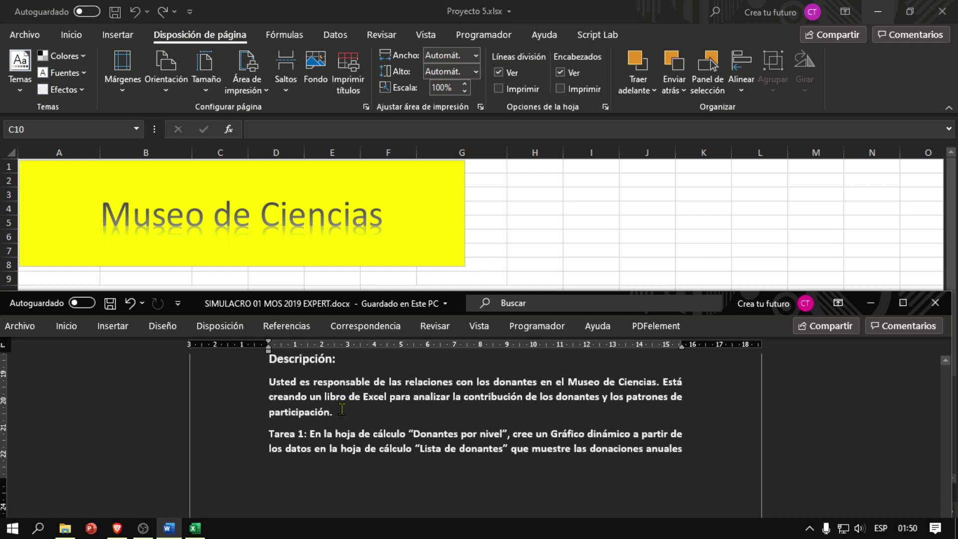
scroll(341, 409, up, 1)
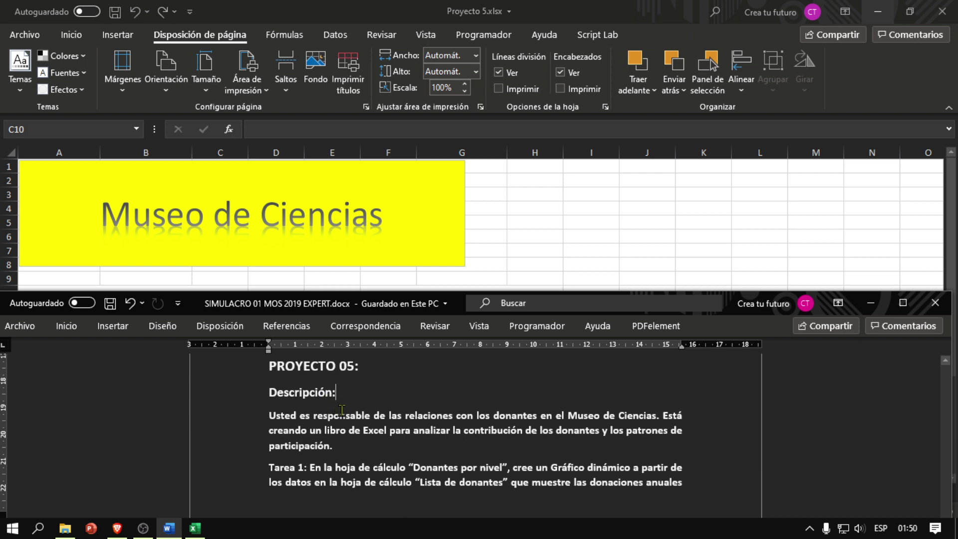
drag(269, 392, 268, 416)
click(334, 445)
click(268, 417)
scroll(340, 432, down, 1)
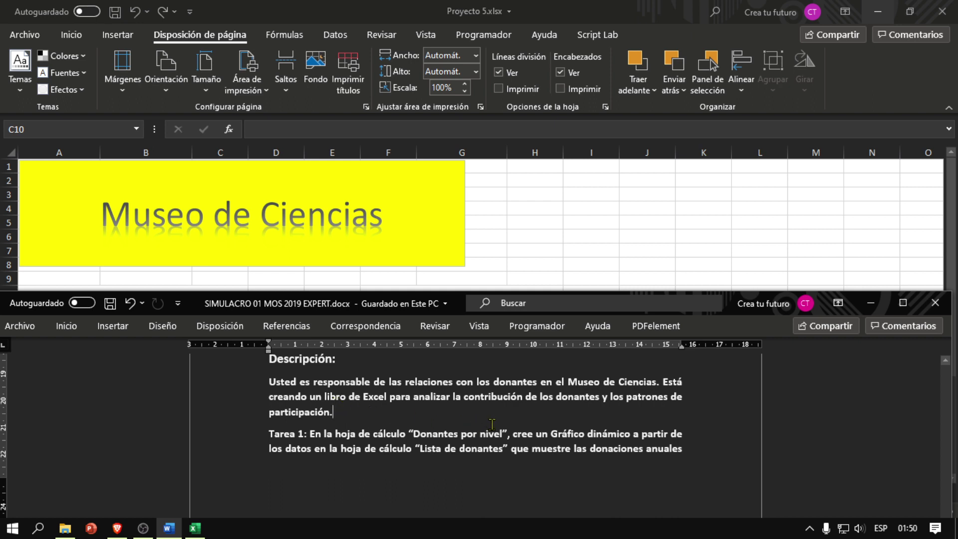
Step: Read the opening of Tarea 1 to see on which worksheet the pivot chart has to be created
scroll(388, 417, down, 1)
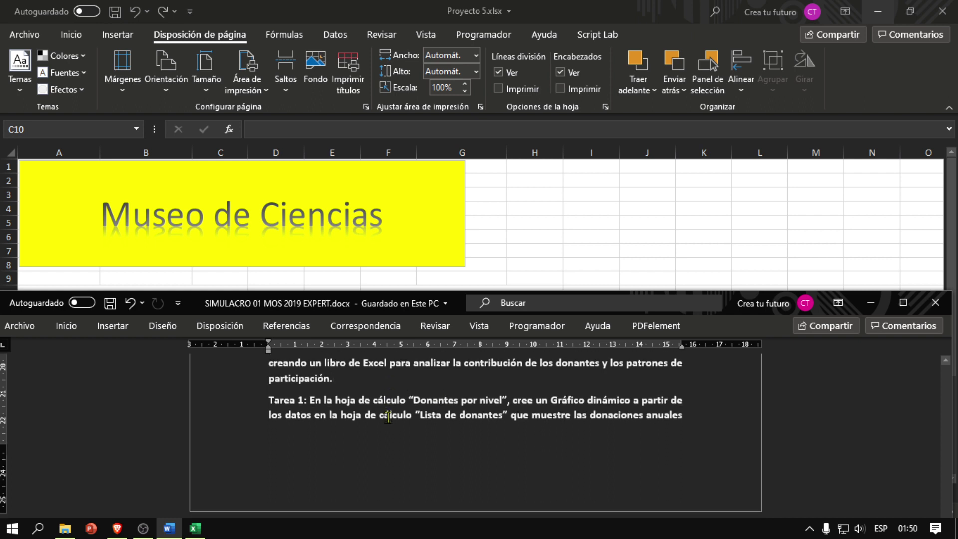
scroll(345, 386, up, 1)
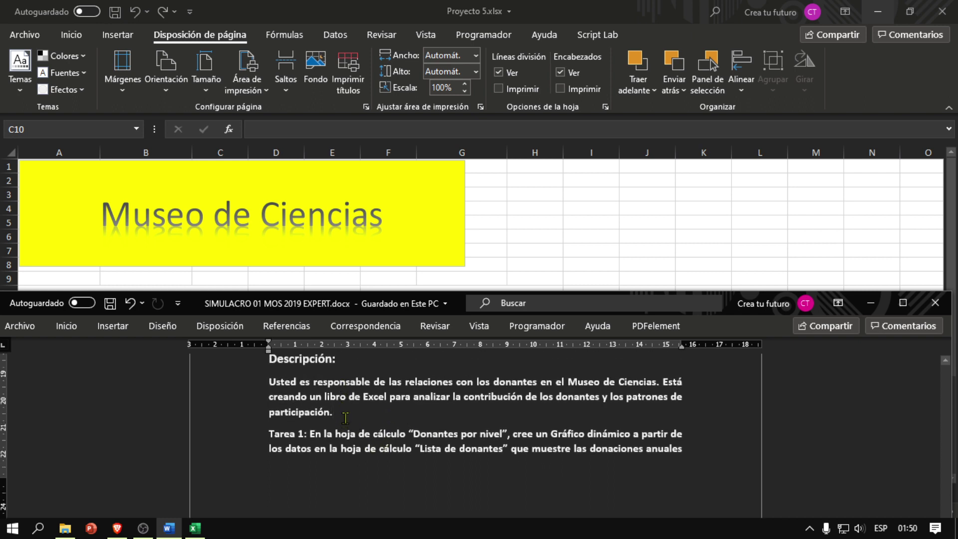
scroll(345, 423, down, 1)
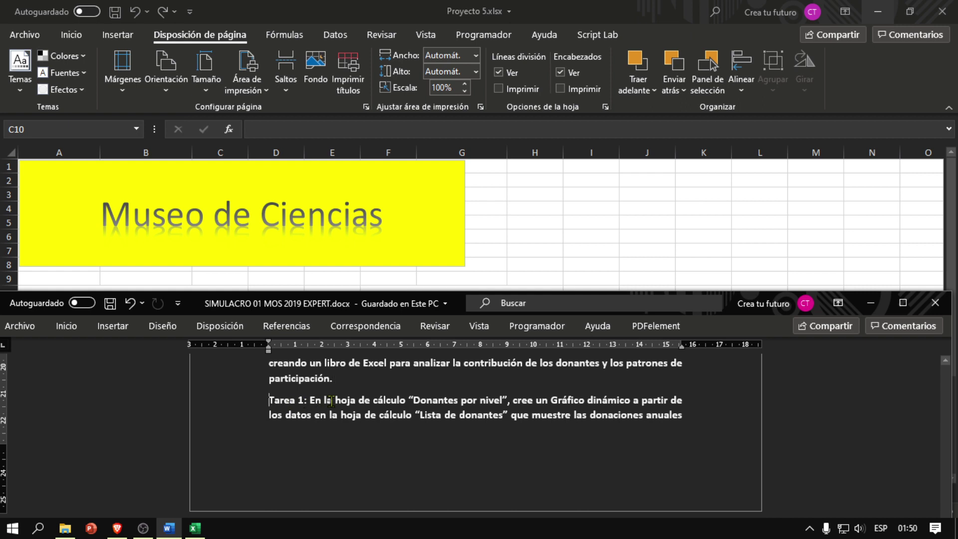
click(508, 402)
click(430, 402)
drag(309, 401, 508, 397)
click(508, 398)
click(453, 400)
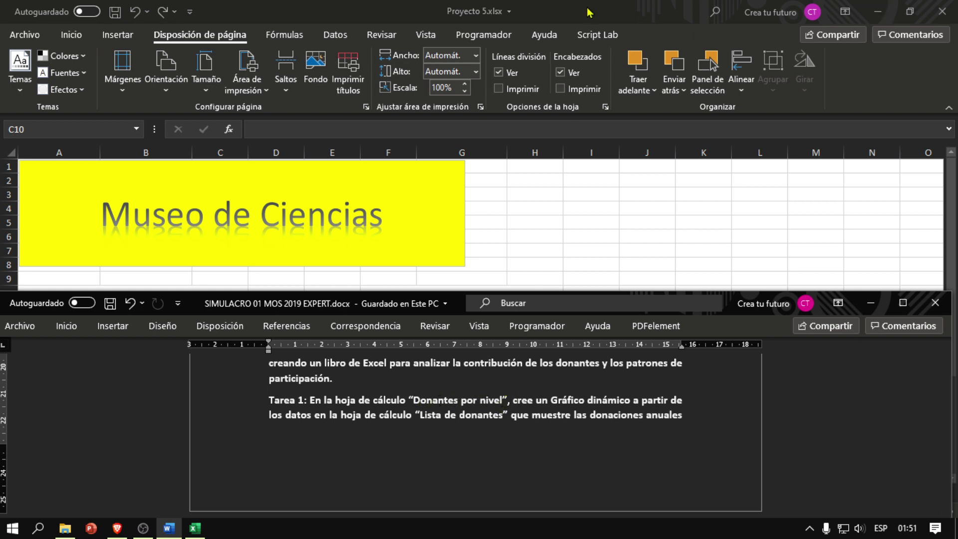
Step: Switch to Excel and select cell A1 on the "Donates por nivel" worksheet
click(525, 70)
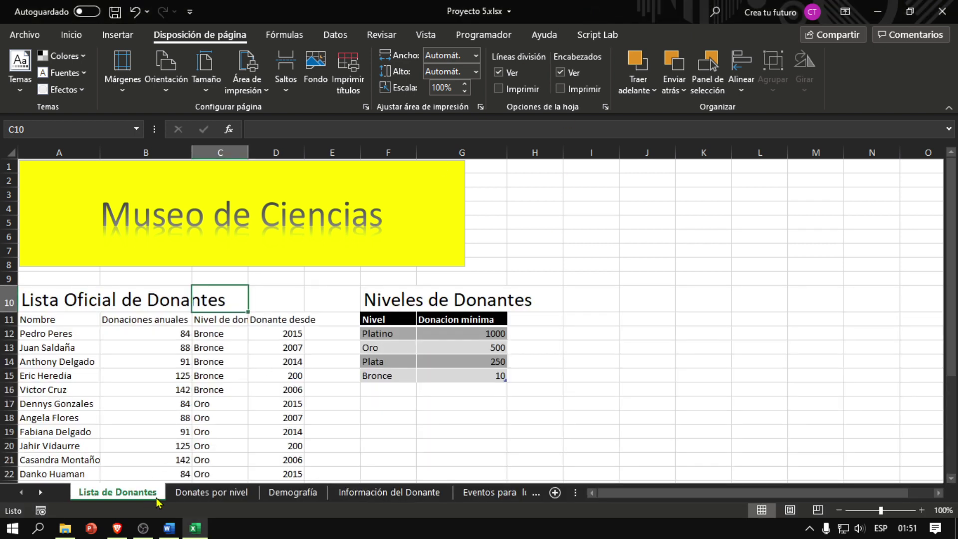
click(196, 493)
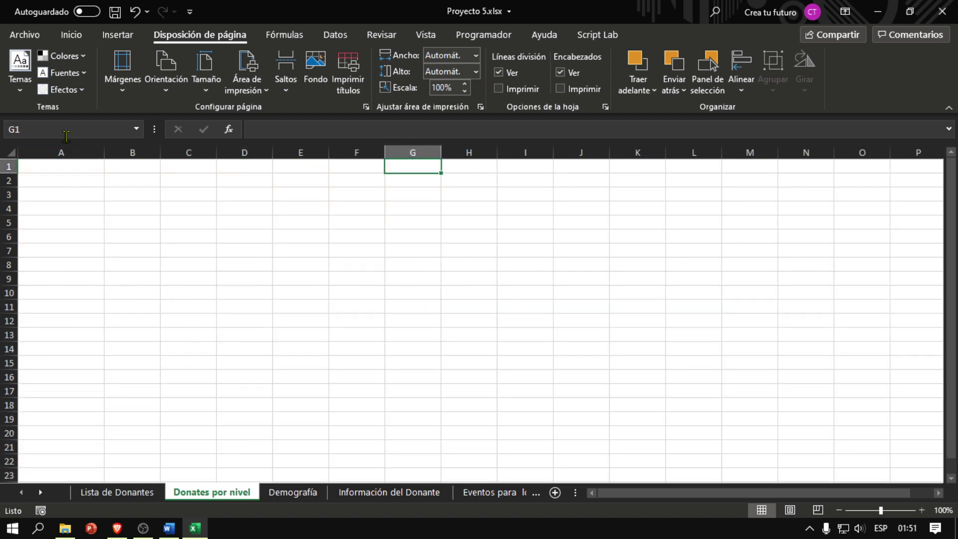
click(87, 166)
Step: Check the data source named in Tarea 1 in Word, and start creating a pivot chart back in Excel
click(169, 528)
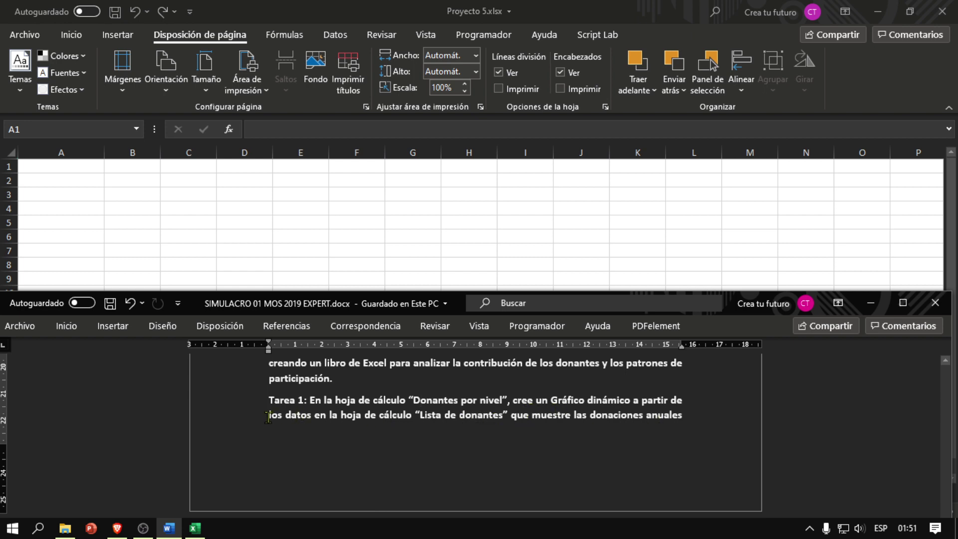
drag(267, 417, 507, 421)
click(507, 422)
click(563, 19)
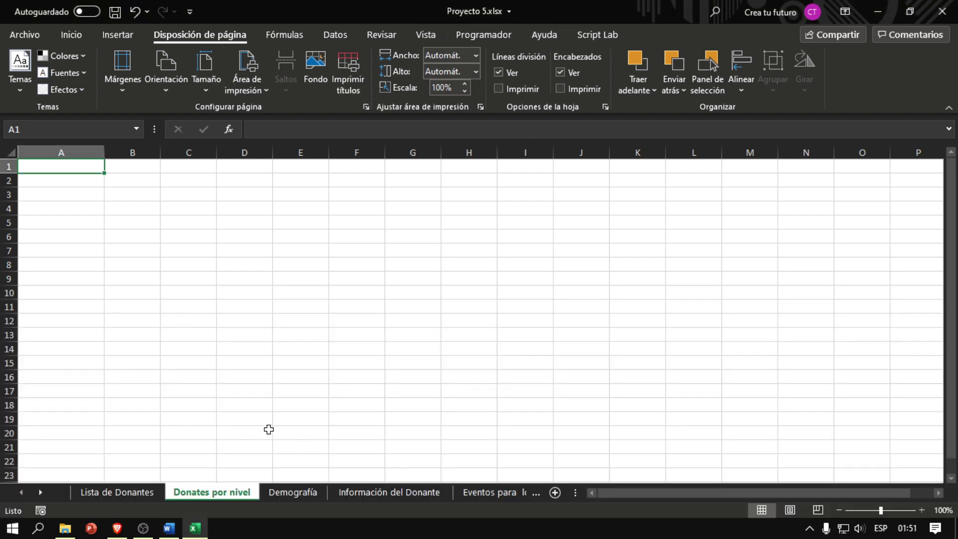
click(129, 39)
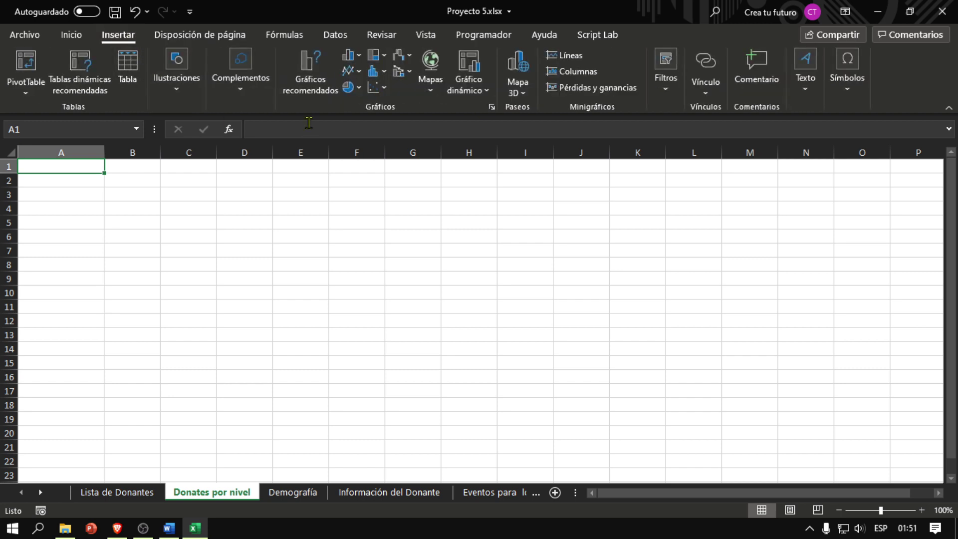
click(475, 65)
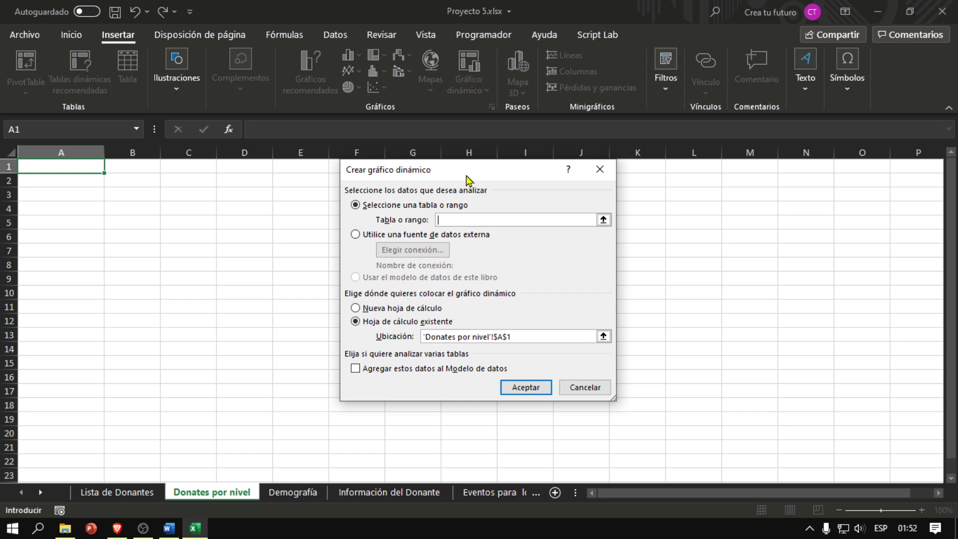
drag(468, 179, 473, 185)
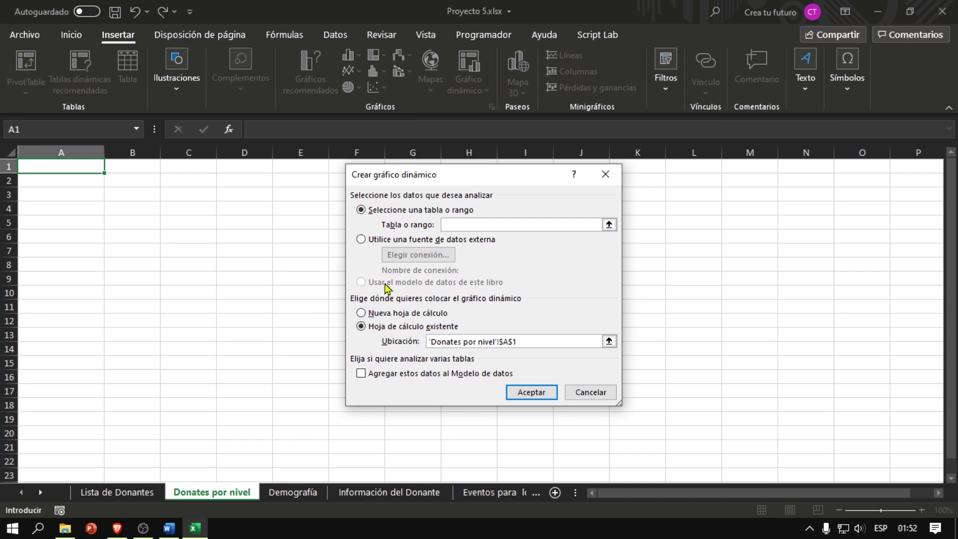
Step: Set the pivot chart's source range to the donor list A11:D33 on the "Lista de Donantes" sheet
click(140, 494)
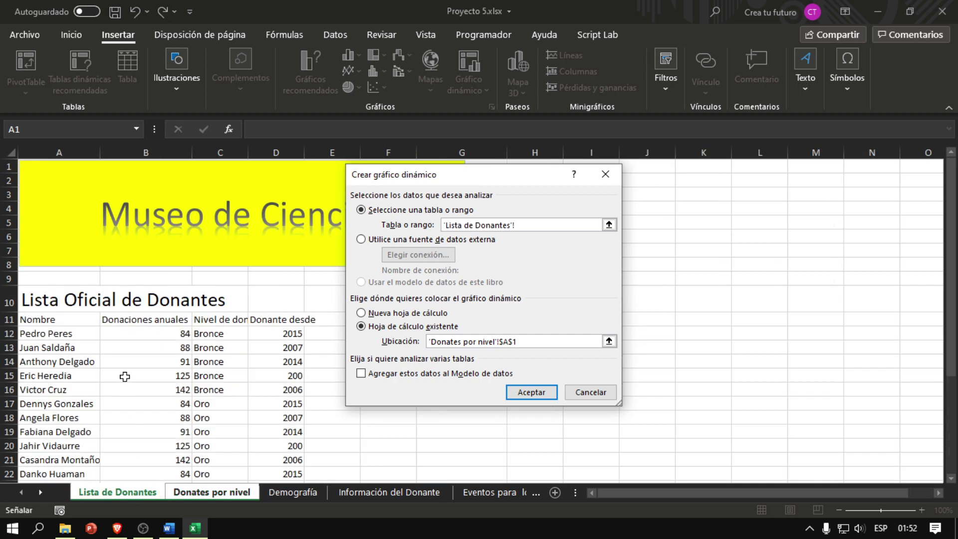
scroll(124, 375, down, 2)
scroll(125, 375, down, 1)
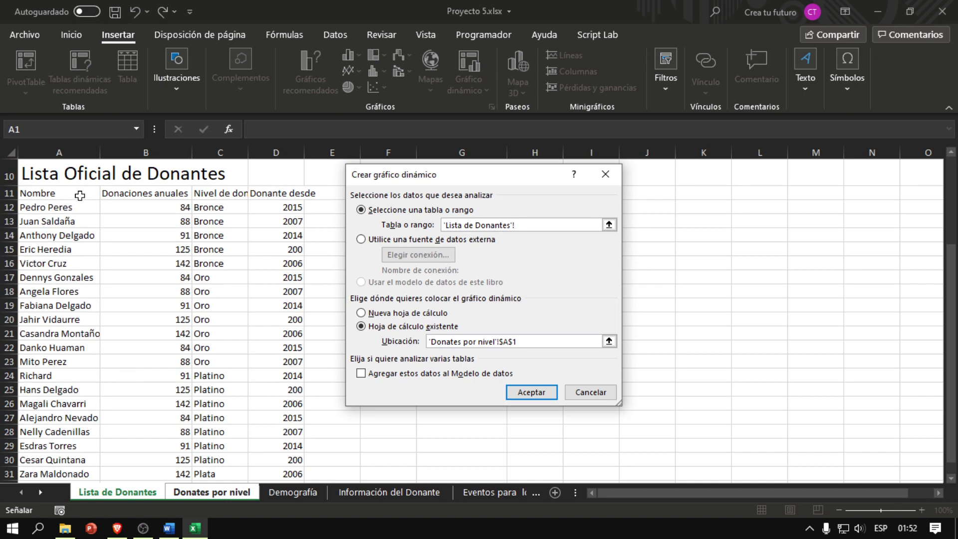
drag(80, 192, 268, 451)
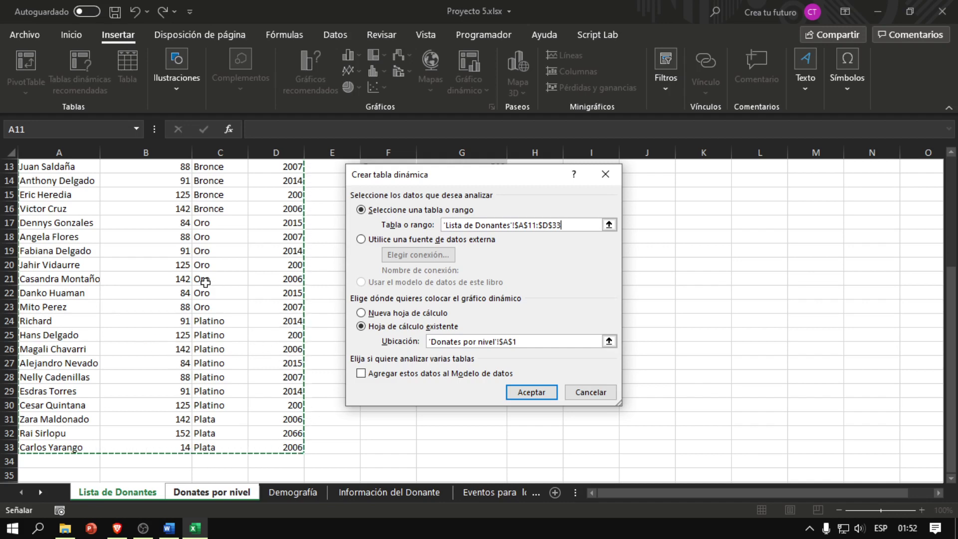
scroll(204, 281, up, 2)
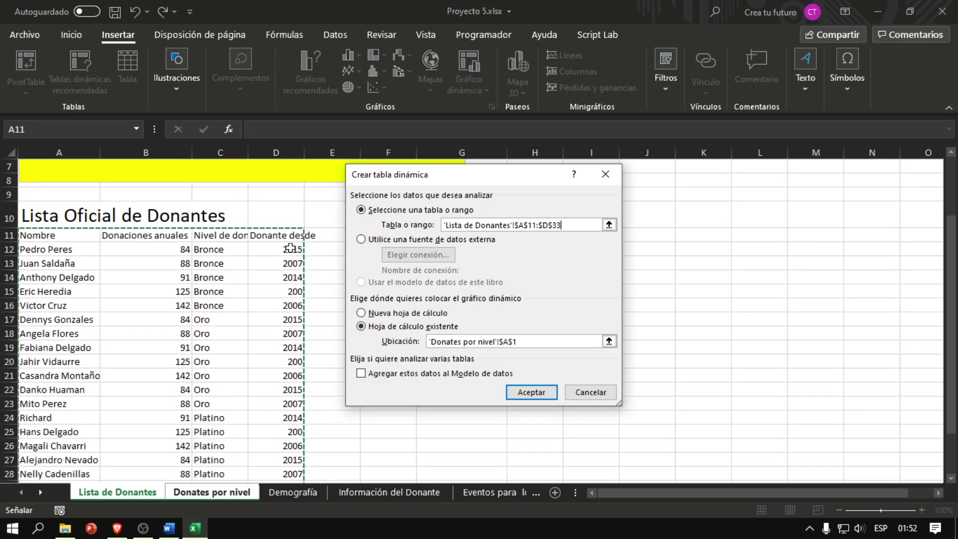
scroll(200, 321, down, 2)
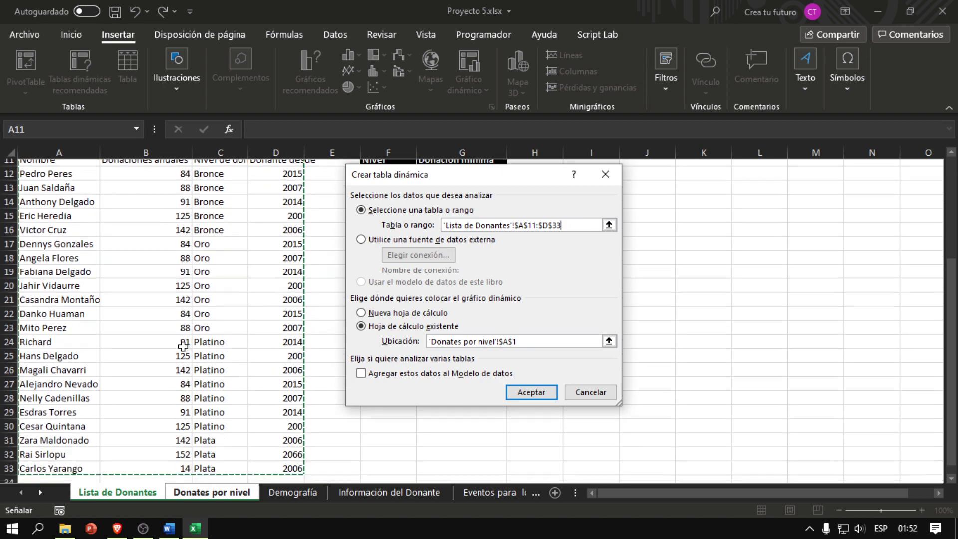
scroll(214, 323, up, 1)
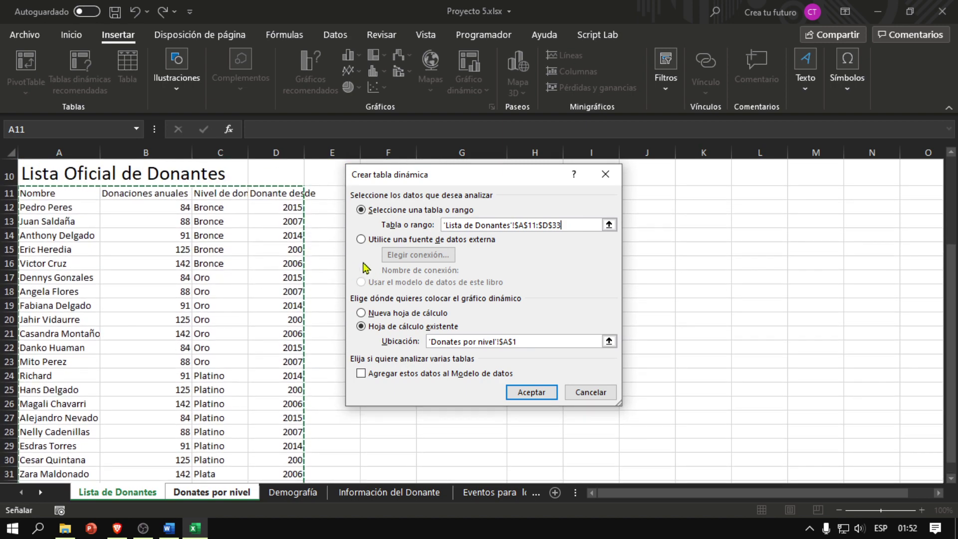
click(468, 226)
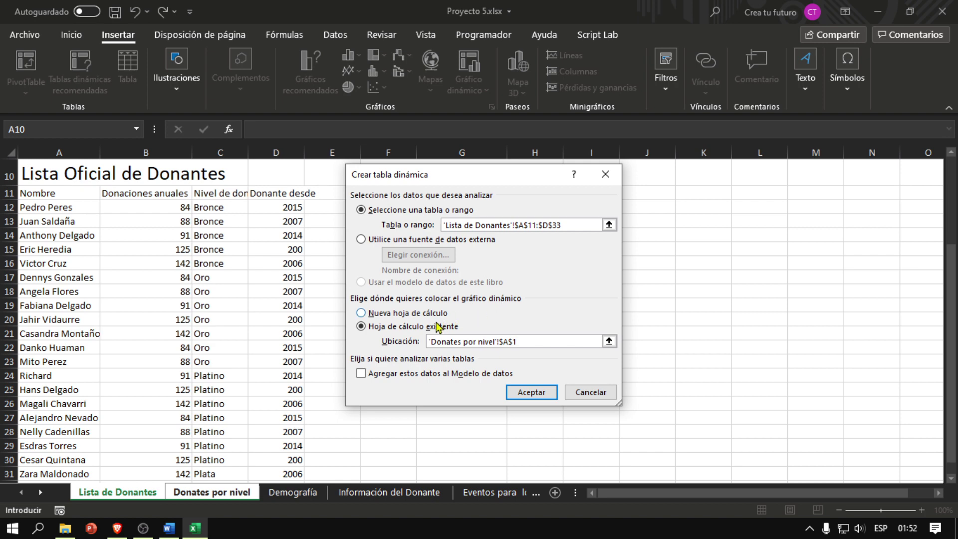
Step: Place the pivot chart in the existing worksheet at 'Donates por nivel'!$A$1 and create it
click(402, 333)
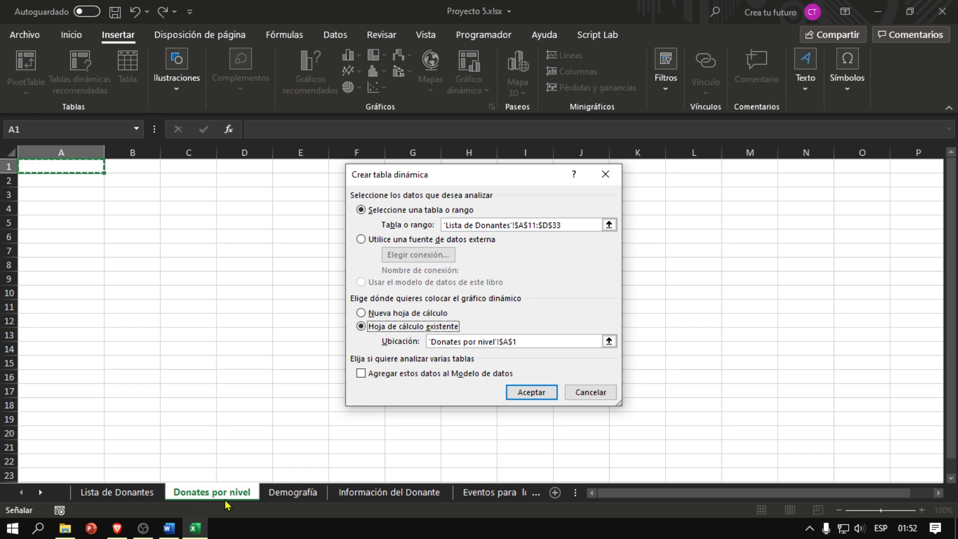
click(536, 344)
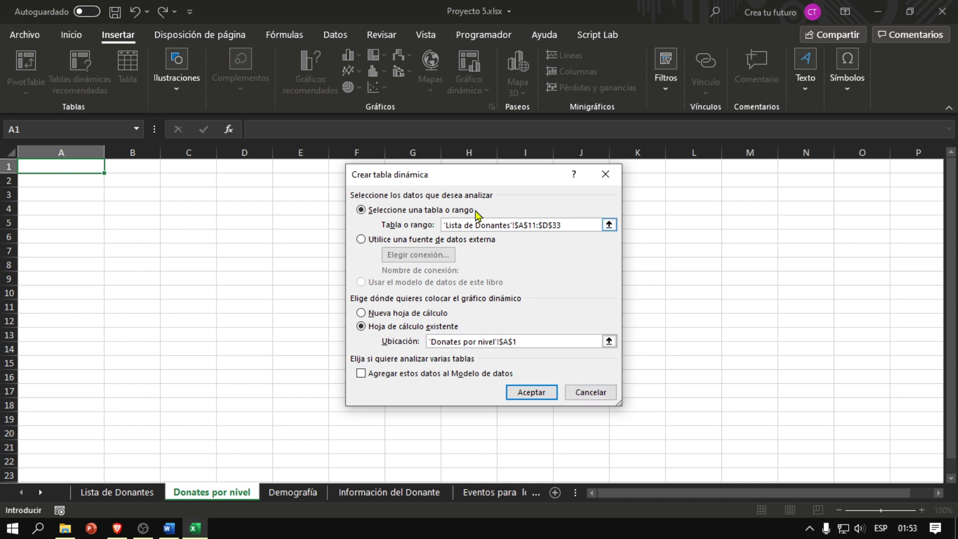
key(Tab)
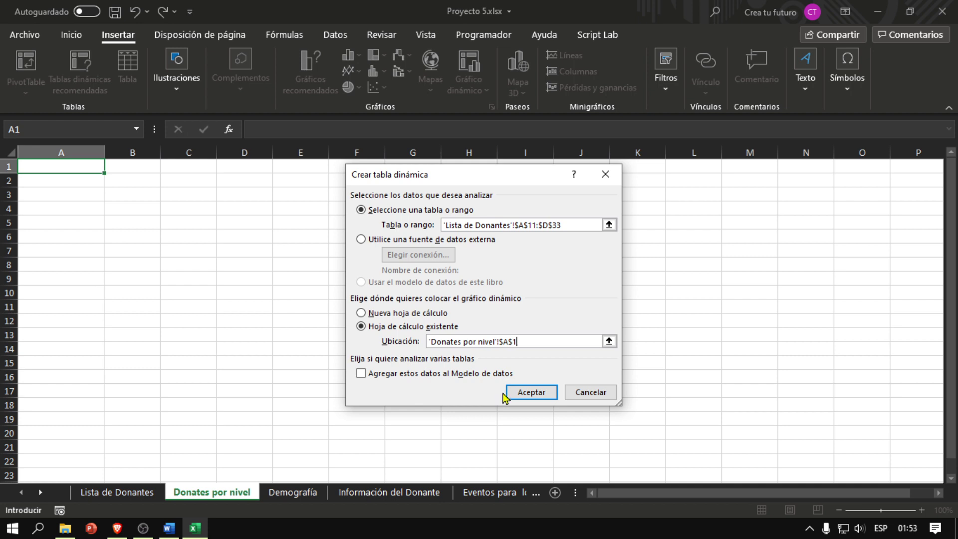
click(529, 392)
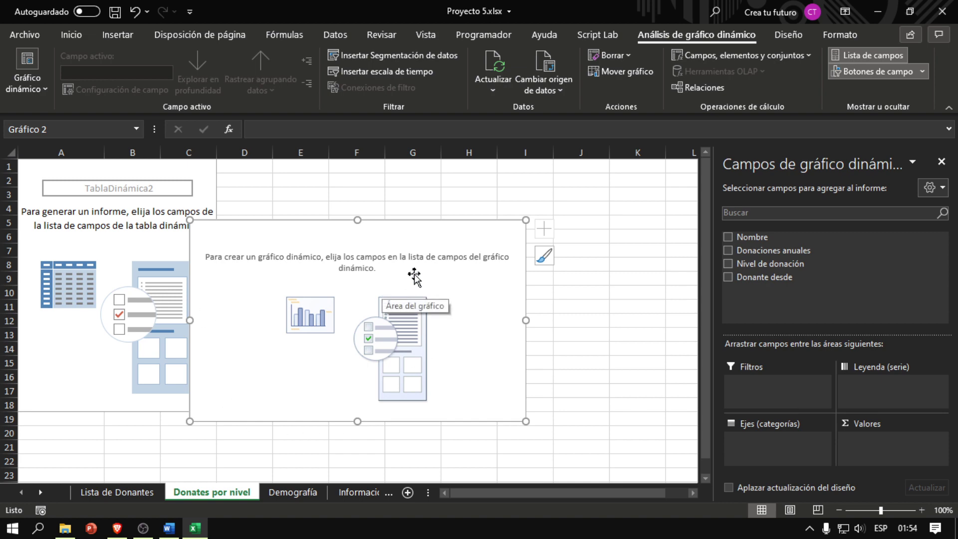
Step: Switch to Word and read the rest of Tarea 1 for the values and horizontal axis fields the pivot chart needs
click(169, 528)
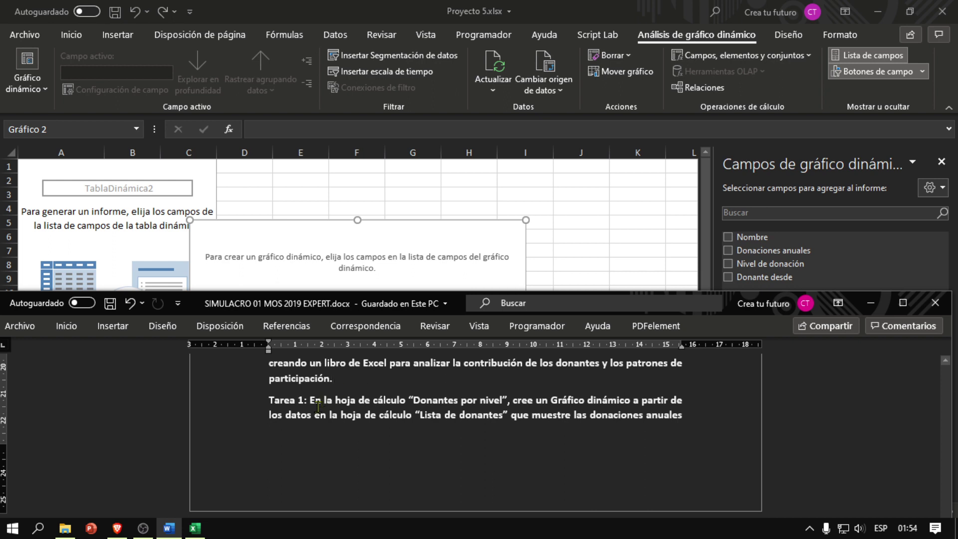
scroll(317, 406, up, 2)
scroll(349, 399, down, 2)
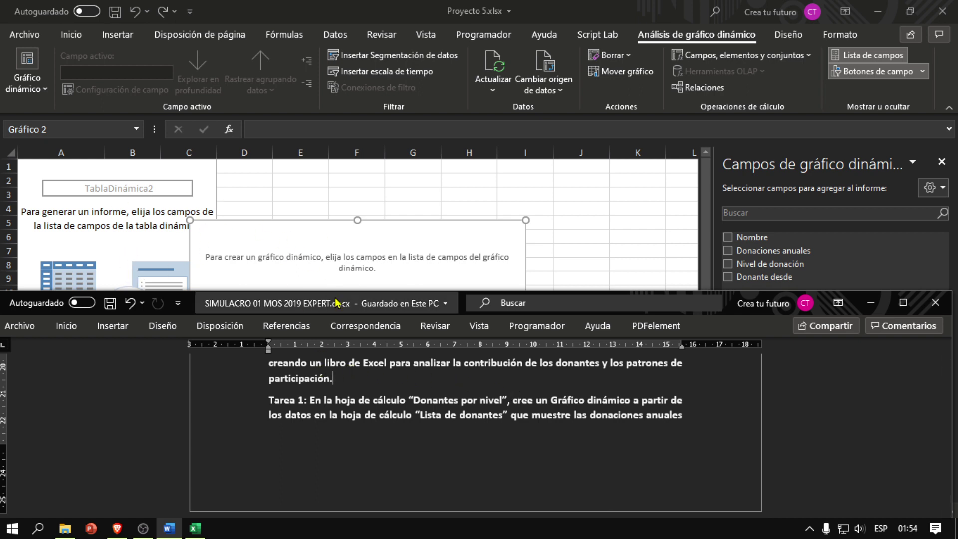
click(479, 393)
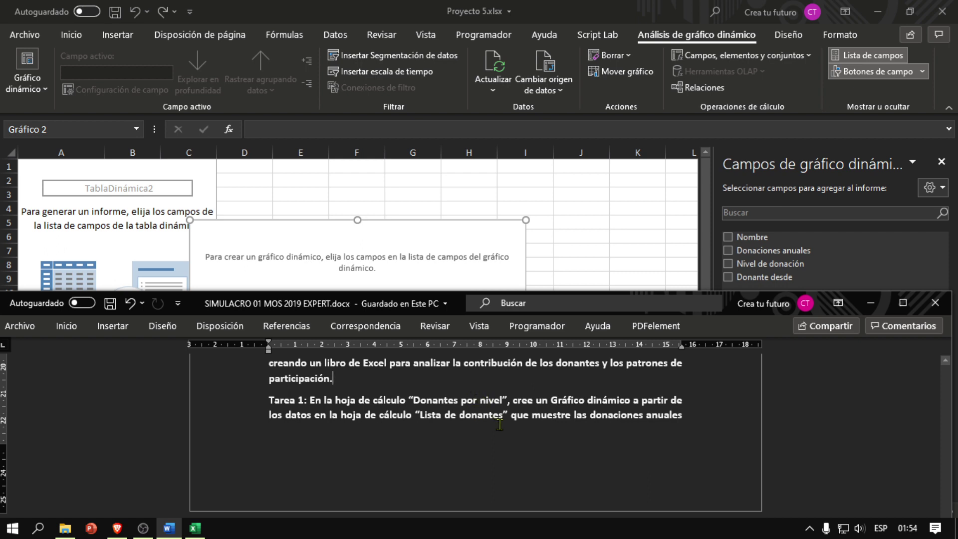
scroll(500, 423, down, 1)
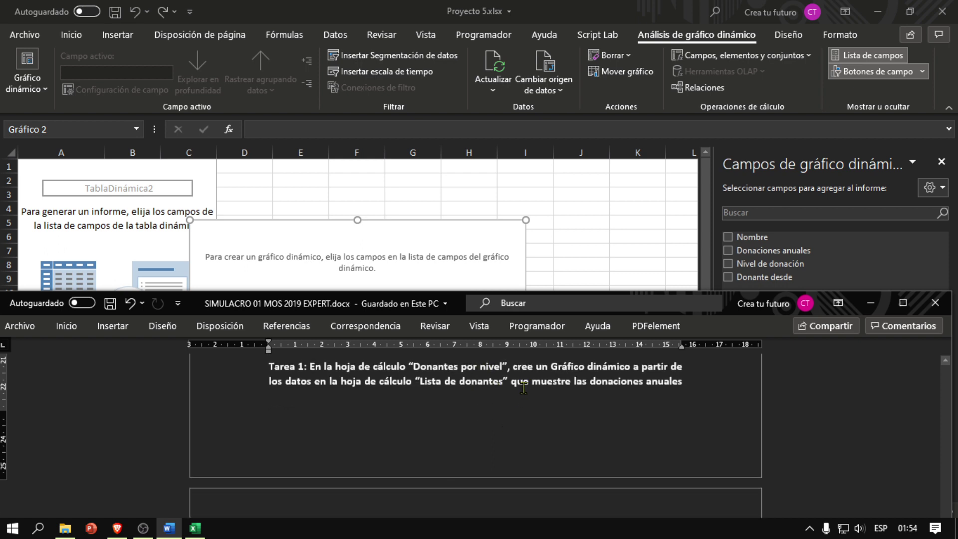
scroll(592, 394, down, 4)
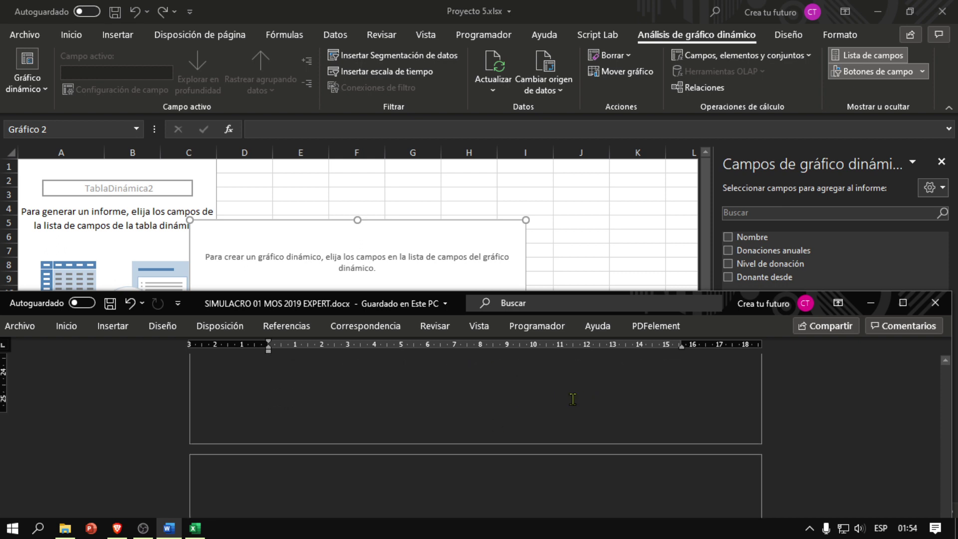
click(334, 442)
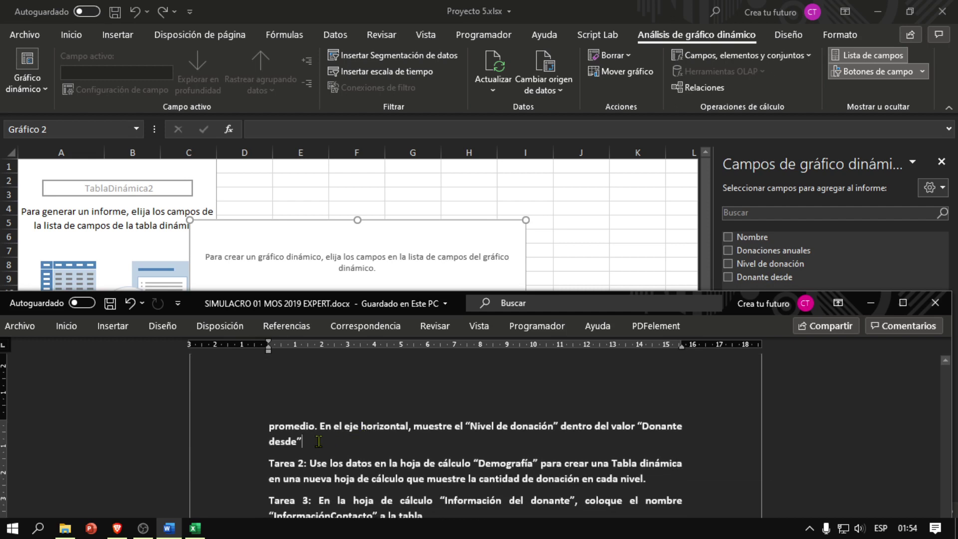
scroll(319, 440, up, 1)
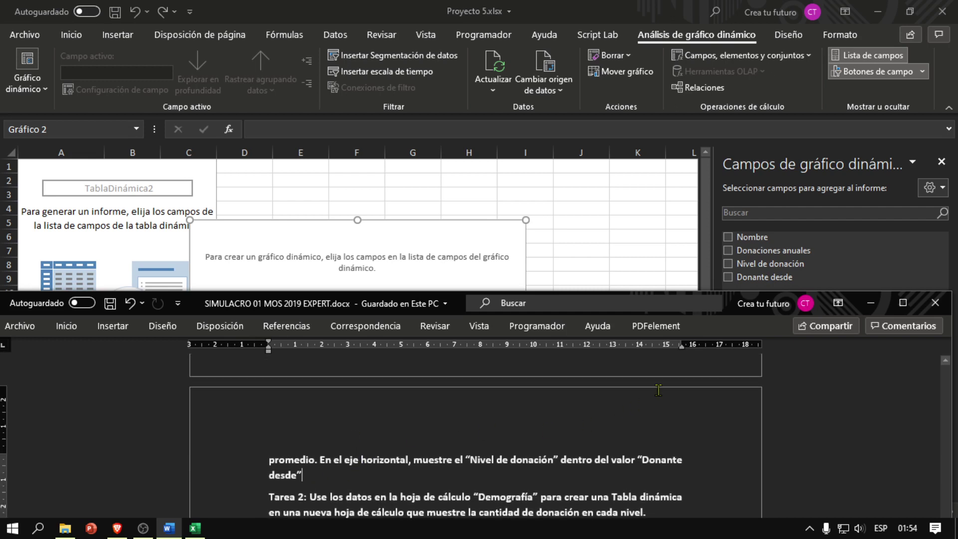
scroll(658, 390, up, 1)
scroll(353, 442, down, 2)
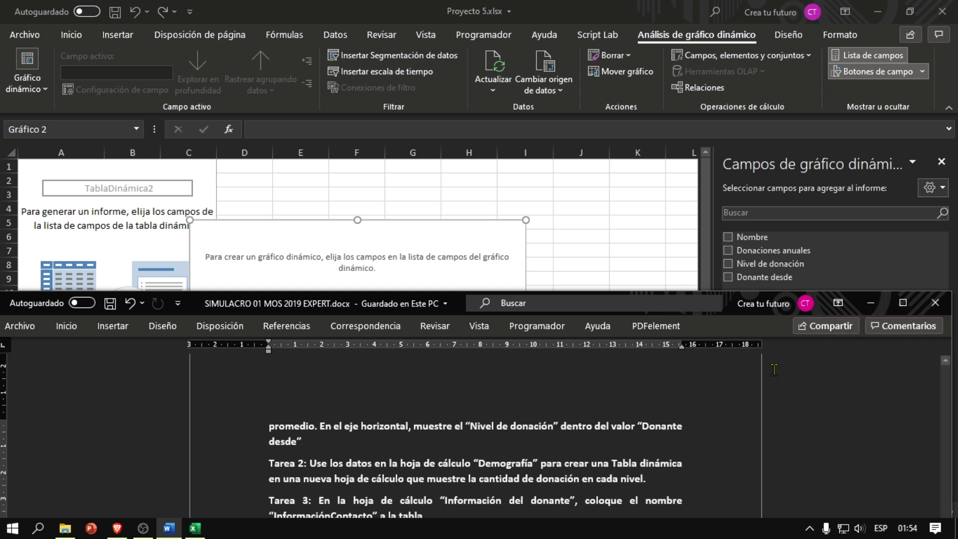
Step: Reread Tarea 1 in Word for the fields the pivot chart needs, and return to the empty pivot chart in Excel
scroll(445, 476, up, 1)
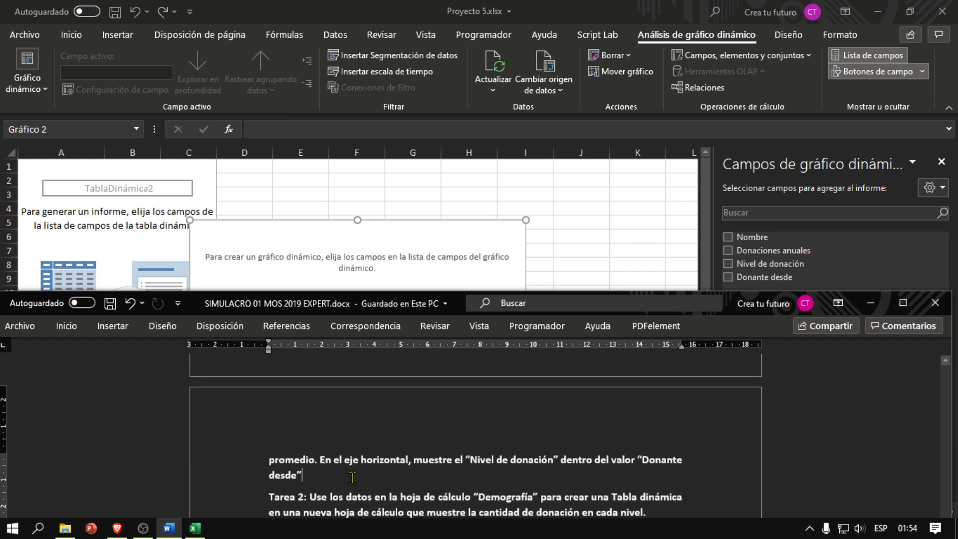
scroll(349, 469, up, 4)
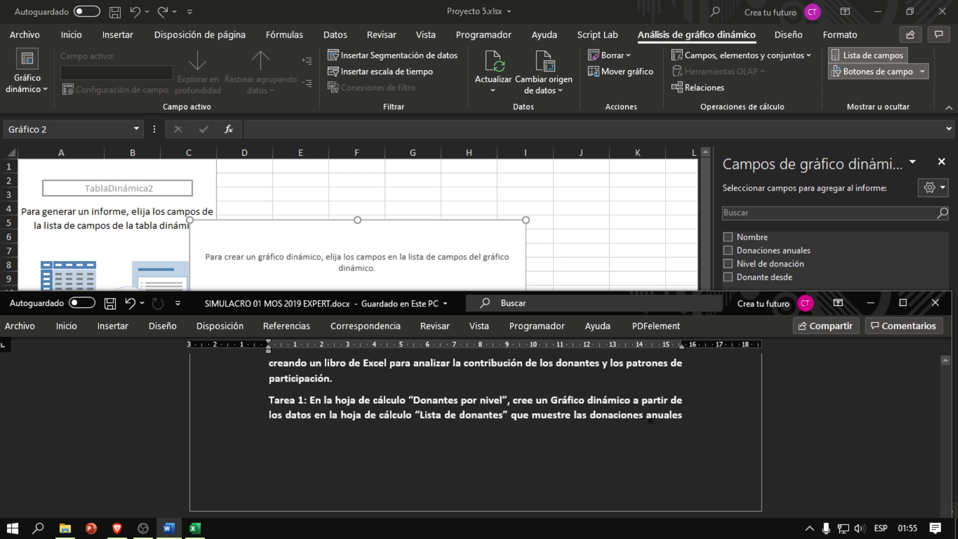
scroll(650, 421, down, 5)
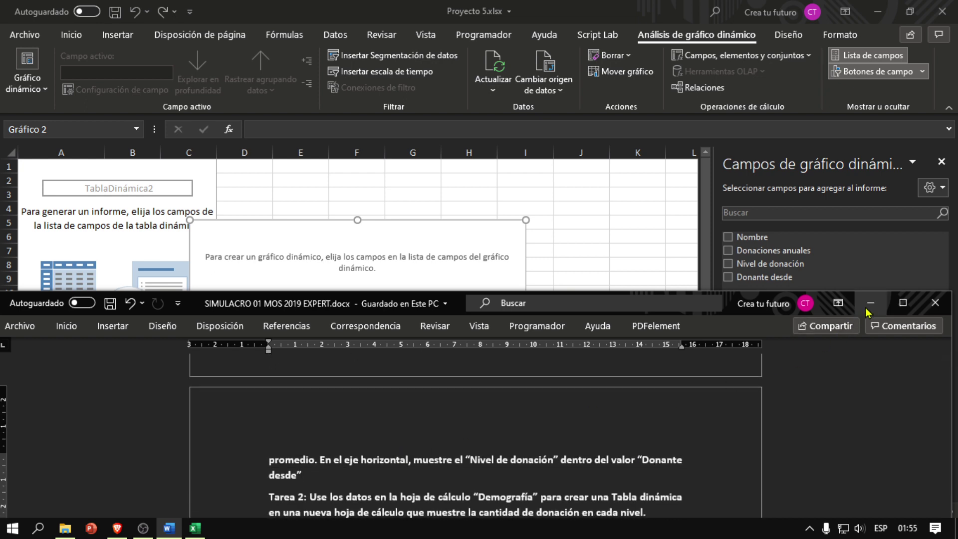
click(870, 303)
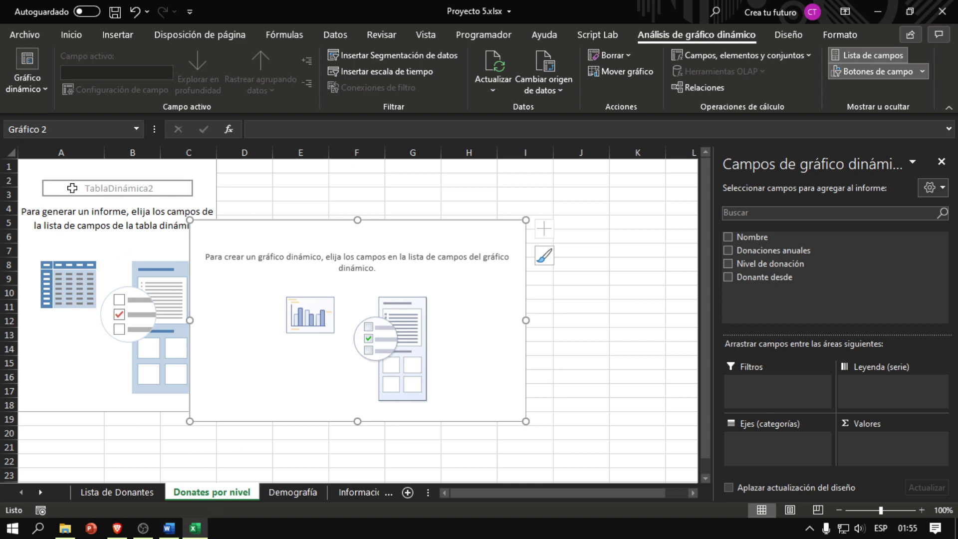
click(54, 166)
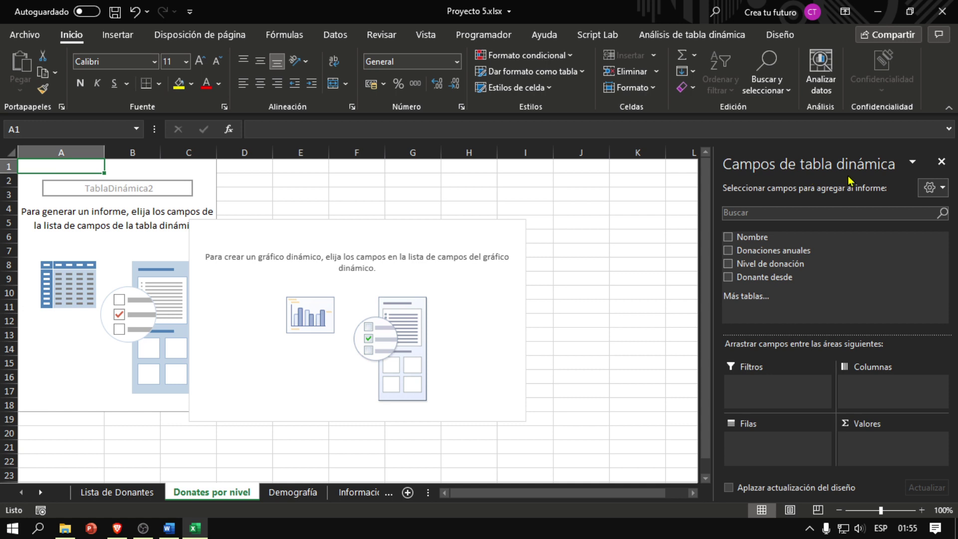
click(395, 240)
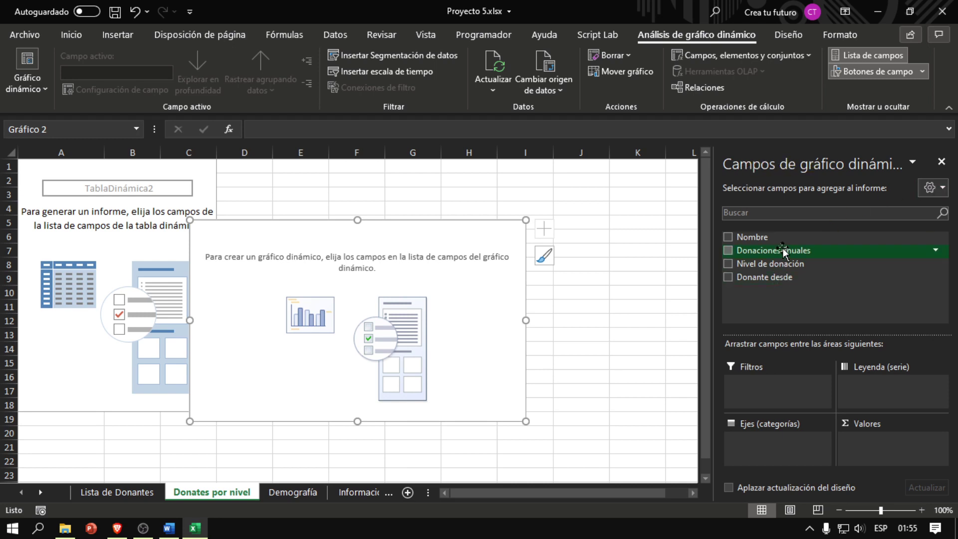
Step: Recheck the Tarea 1 wording in Word, and add Donaciones anuales to the pivot chart's values in Excel
click(172, 530)
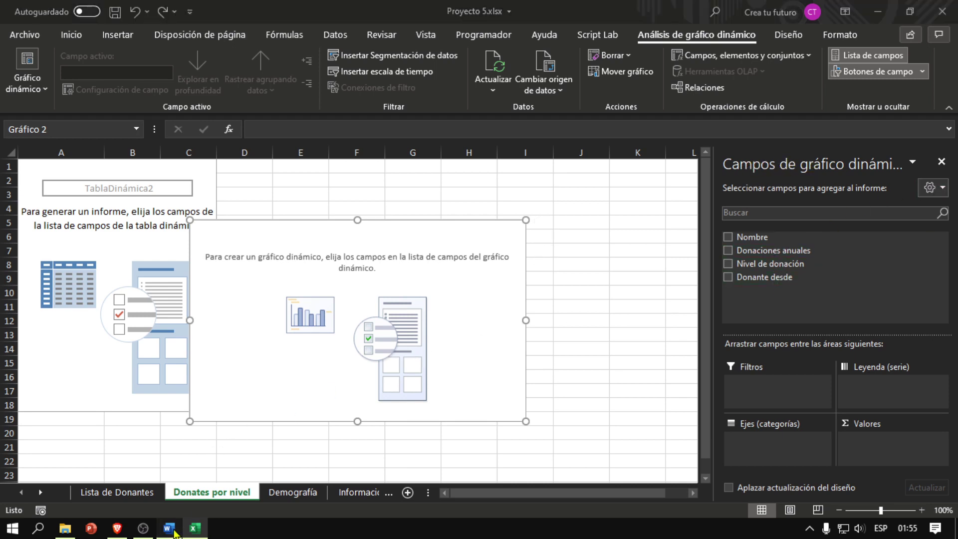
scroll(408, 458, up, 5)
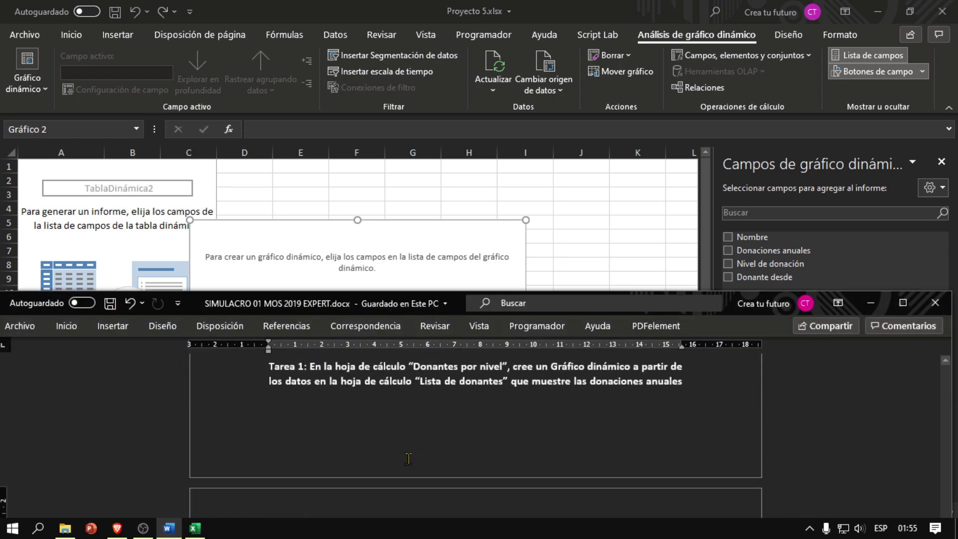
scroll(408, 458, down, 3)
scroll(408, 458, down, 3)
scroll(408, 459, up, 3)
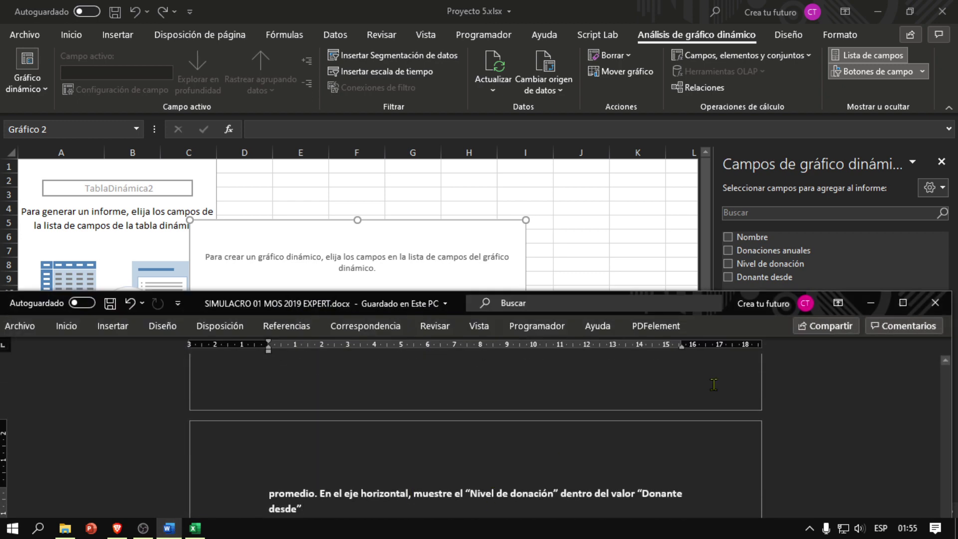
click(870, 303)
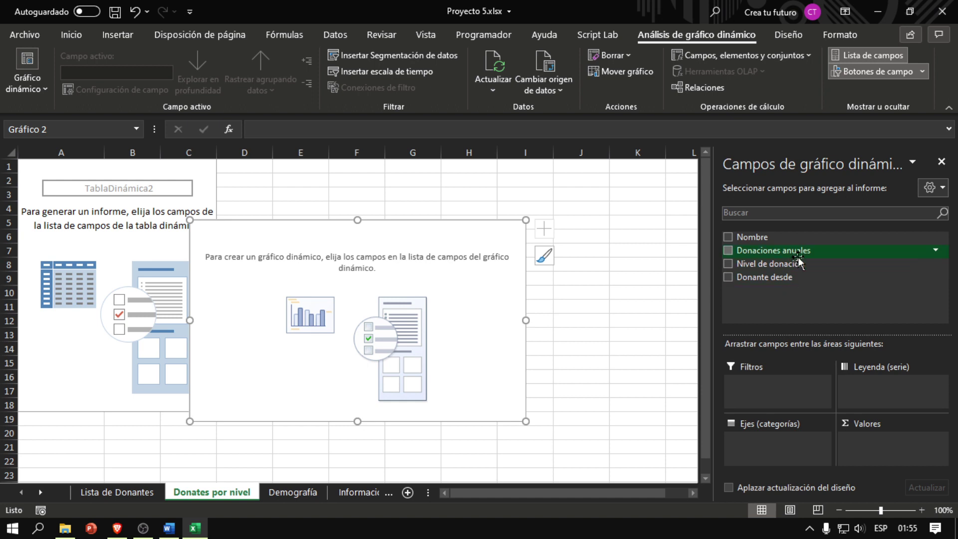
drag(815, 250, 894, 436)
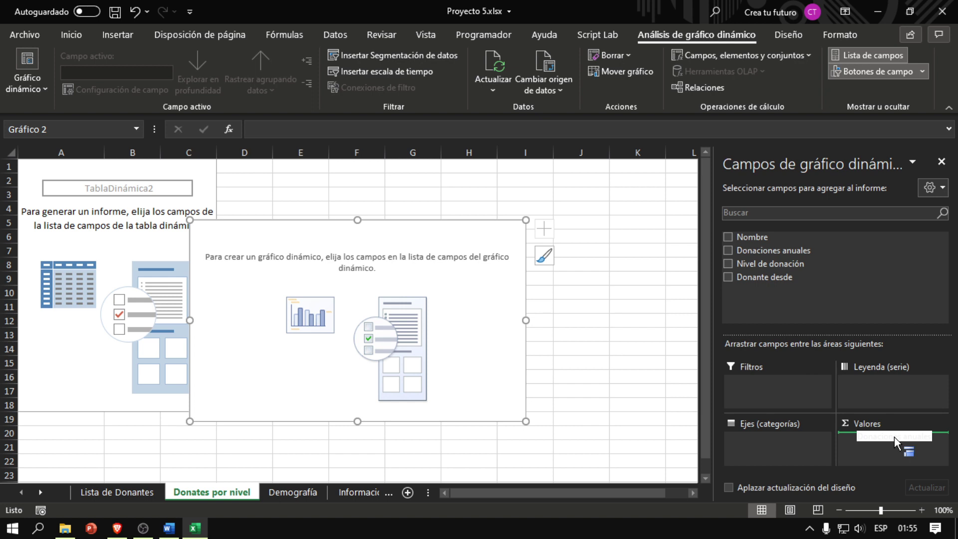
drag(894, 436, 894, 436)
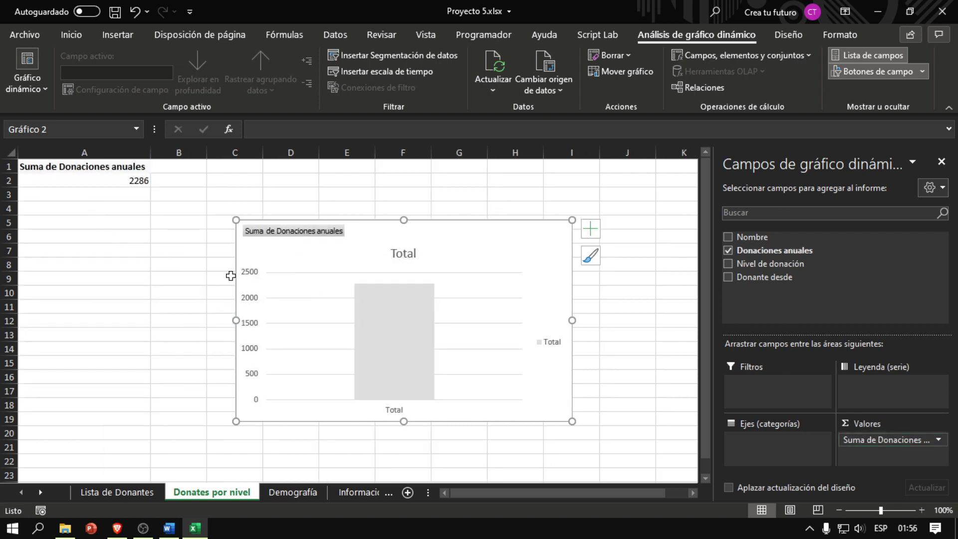
Step: Summarize the Donaciones anuales value field by Promedio instead of Suma
click(891, 442)
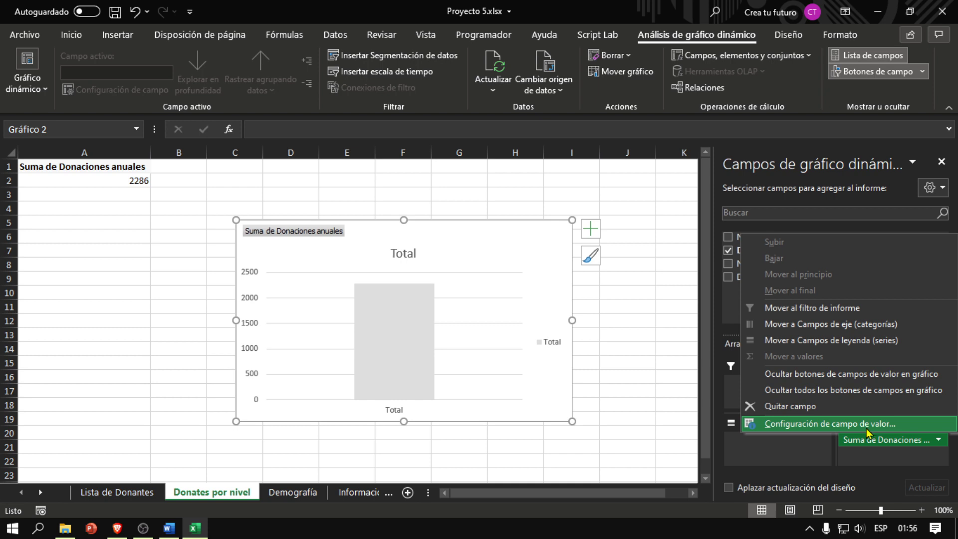
click(861, 424)
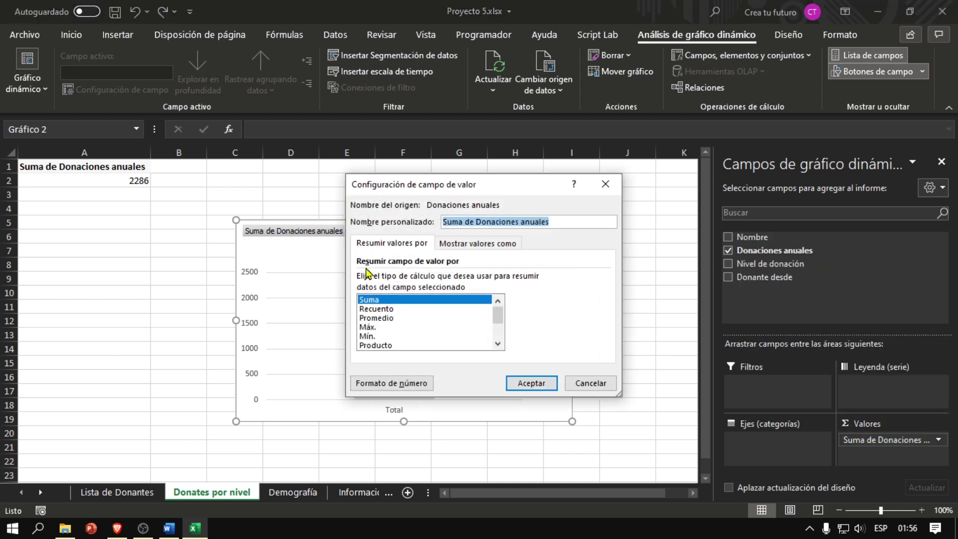
click(387, 319)
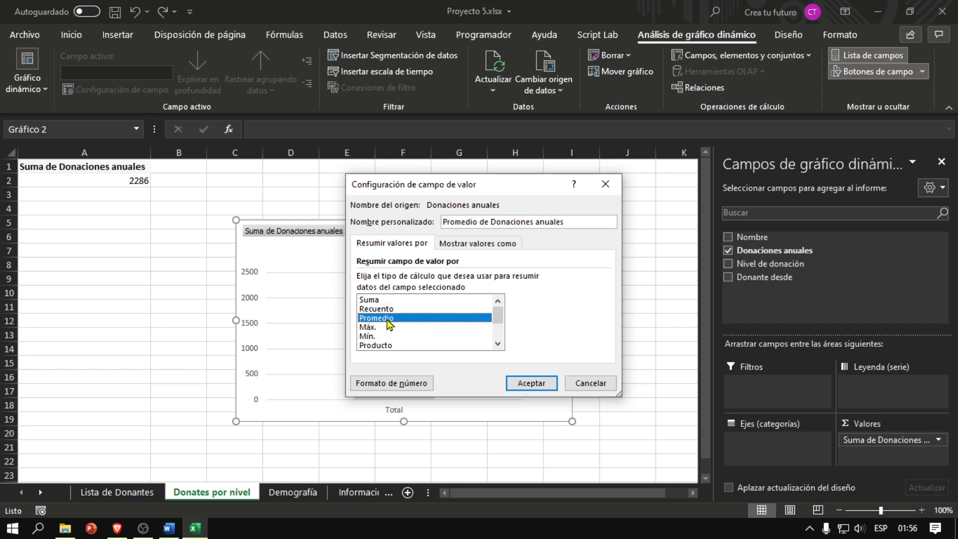
click(525, 385)
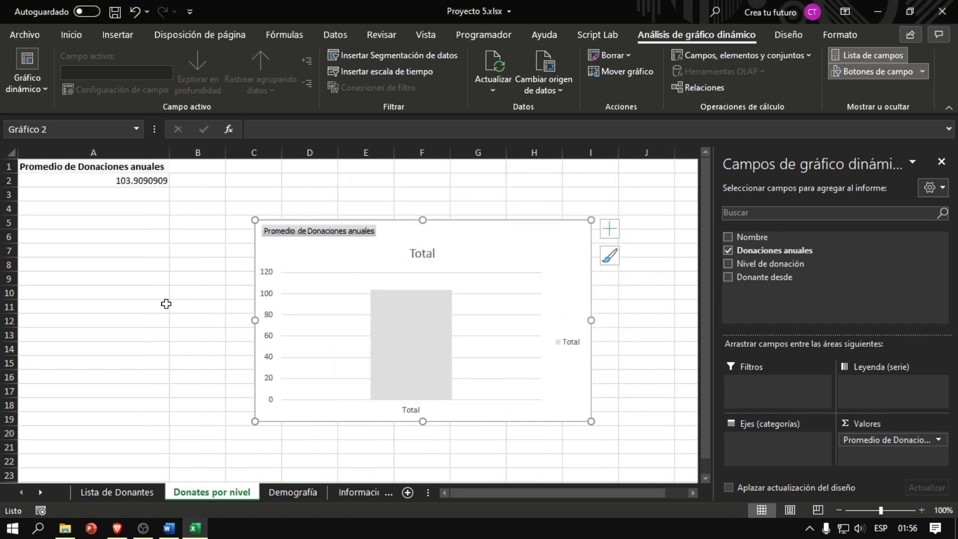
Step: Check the horizontal axis requirement in Word, and in Excel add Nivel de donación to the chart's axis with Donante desde above it
click(178, 532)
scroll(345, 445, down, 2)
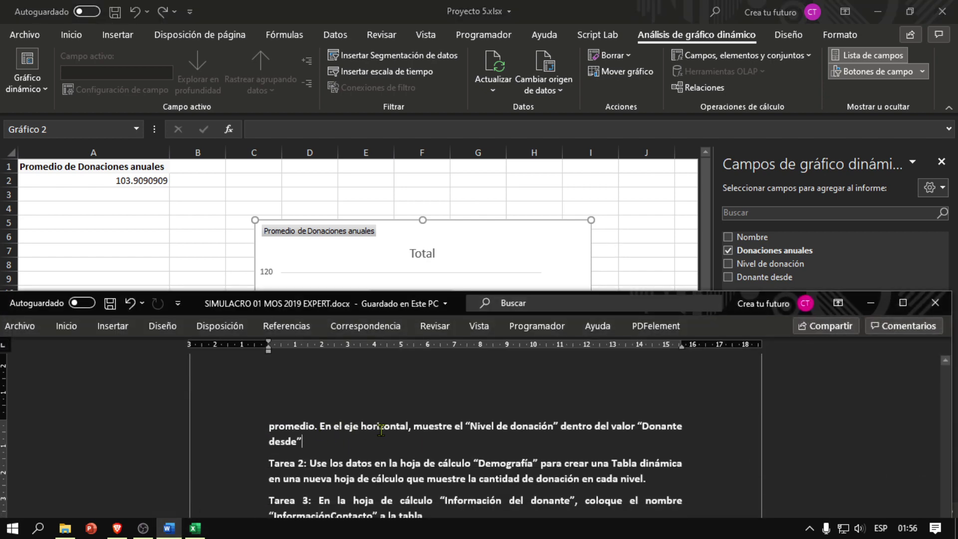
click(325, 441)
drag(472, 428, 555, 427)
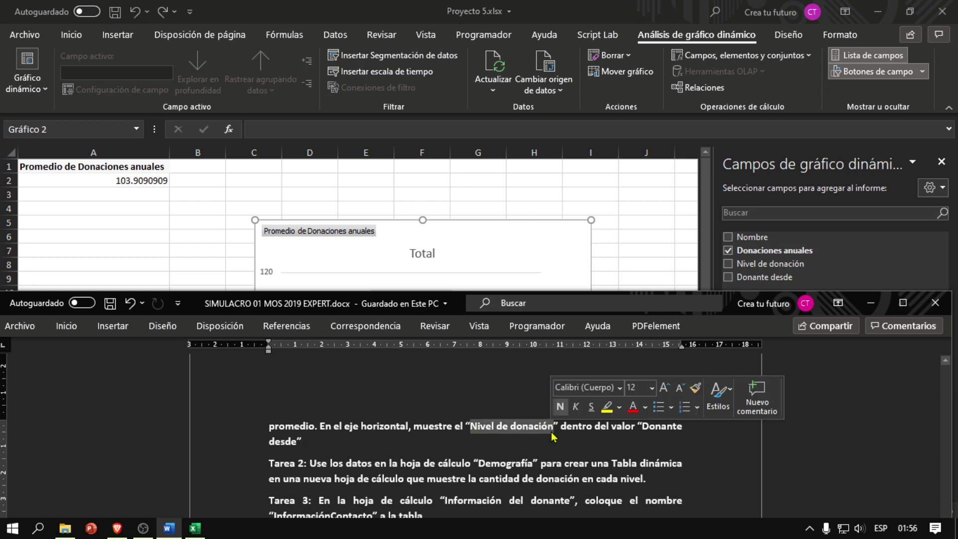
click(549, 428)
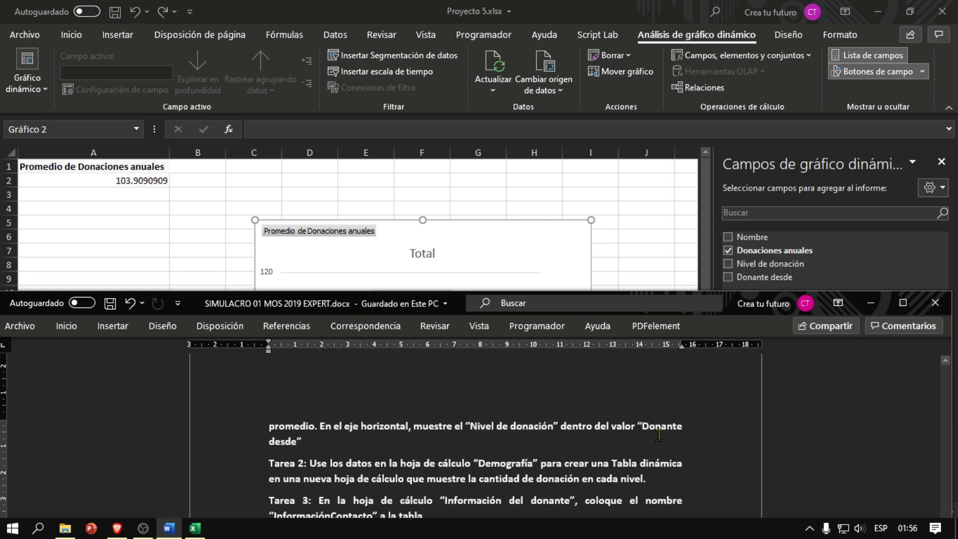
click(870, 303)
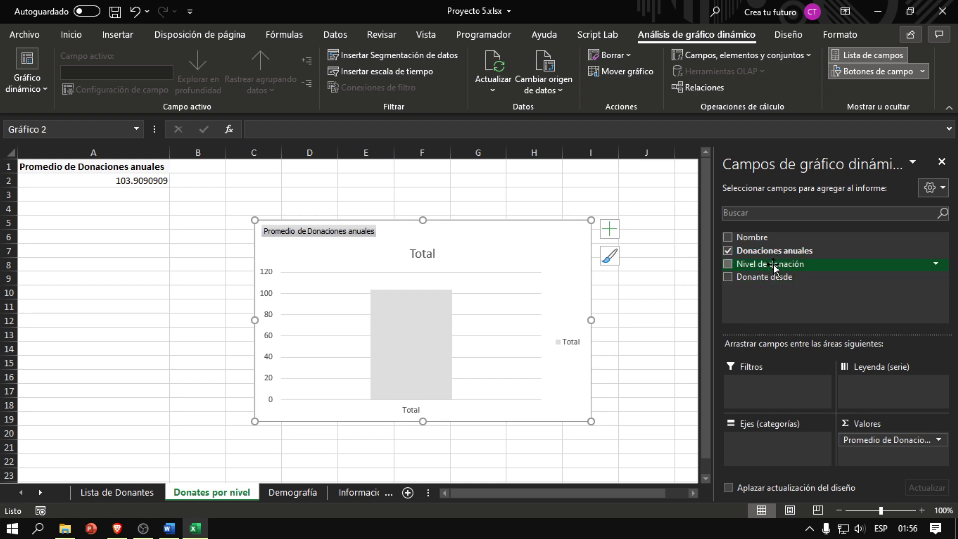
drag(773, 264, 769, 436)
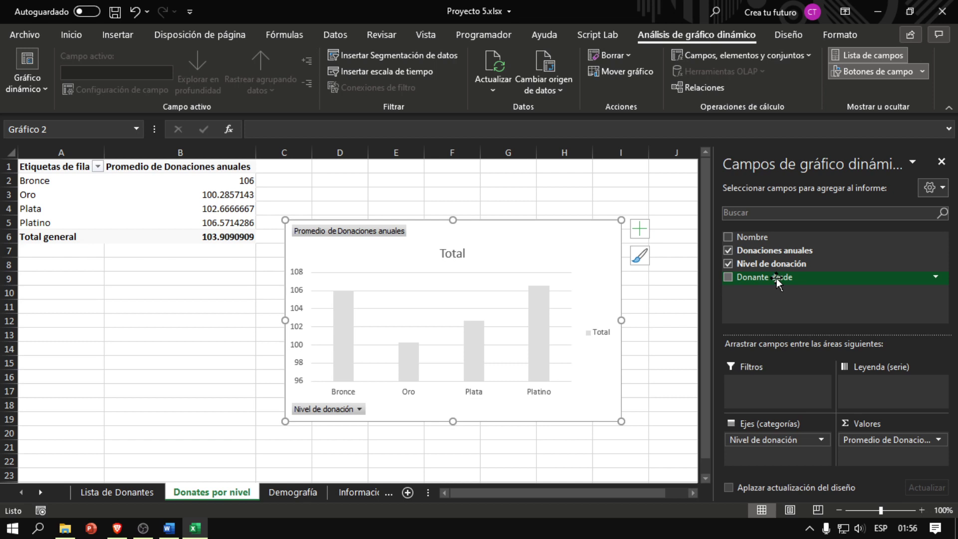
drag(776, 278, 785, 435)
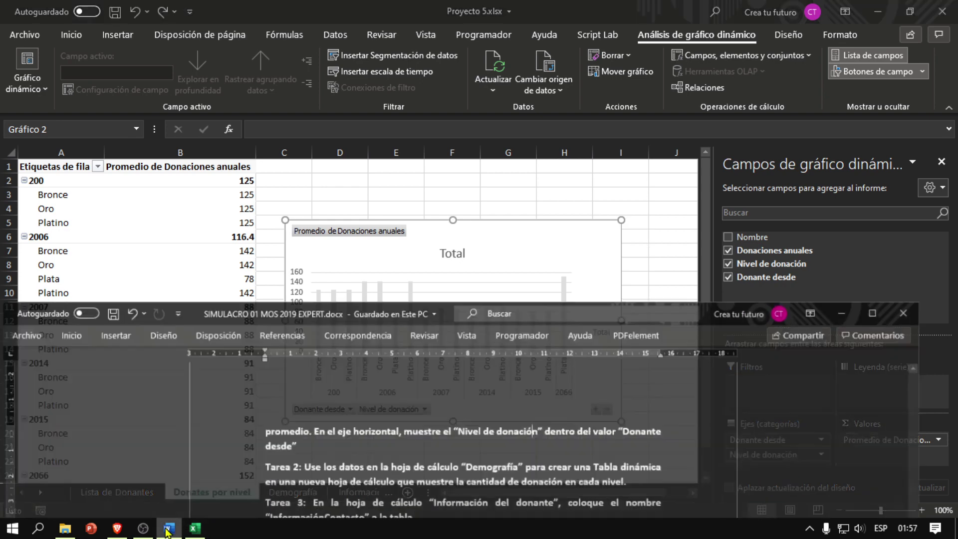
Step: Compare the finished pivot chart with Tarea 1 in Word, and save the Excel workbook
click(169, 528)
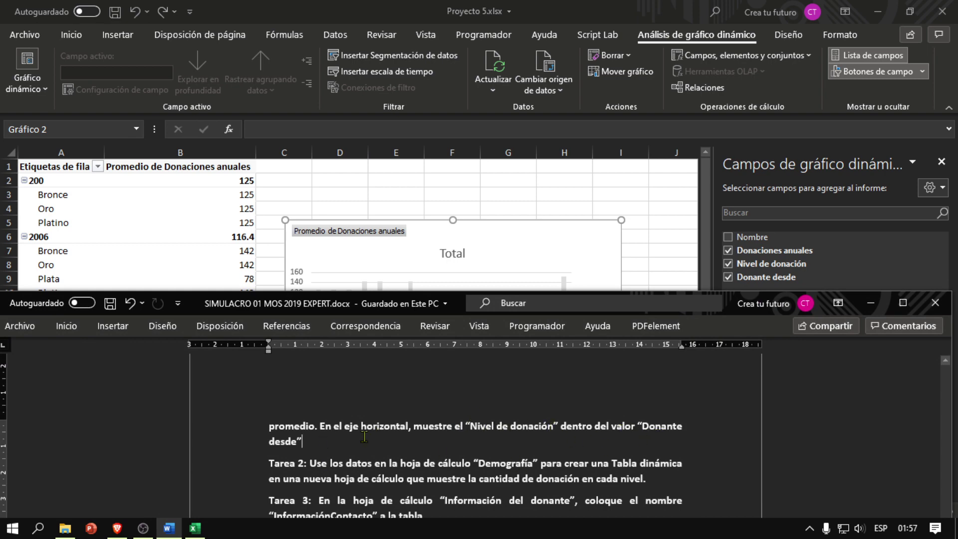
click(870, 303)
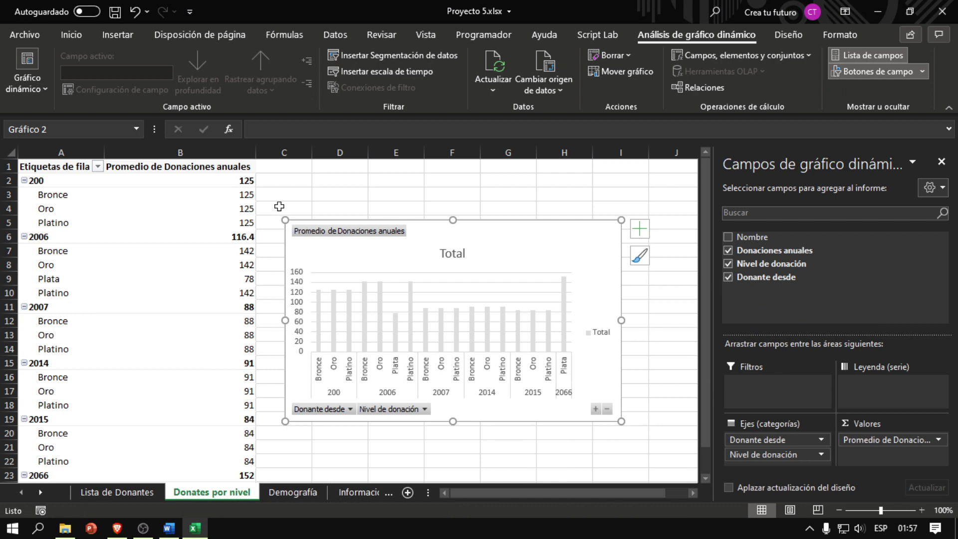
click(114, 17)
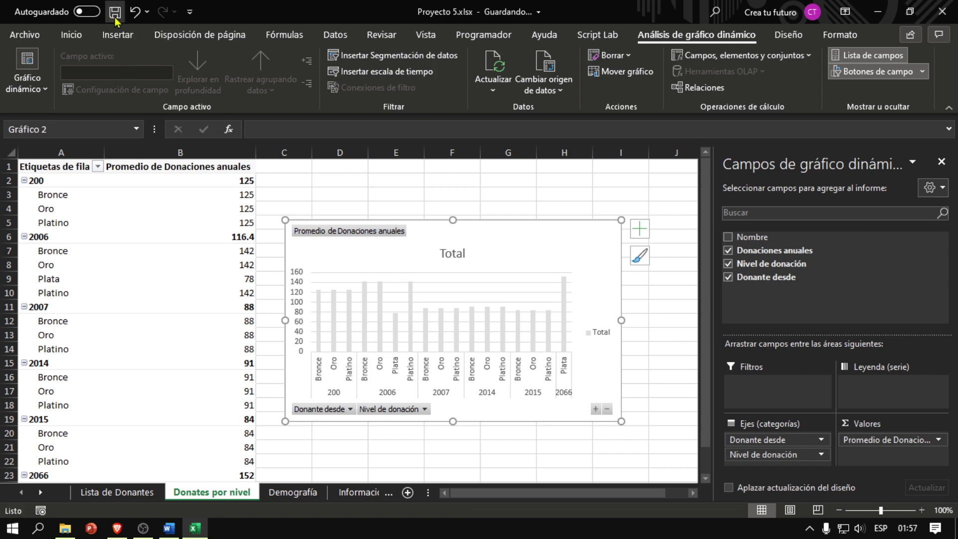
Step: Read Tarea 2 in Word, and open the "Demografía" sheet in Excel
key(alt+Tab)
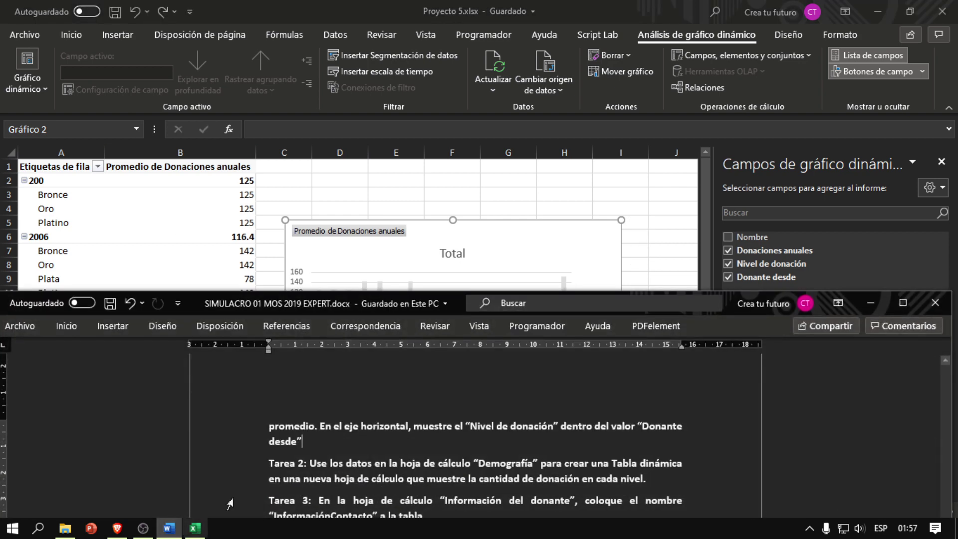
scroll(317, 449, down, 1)
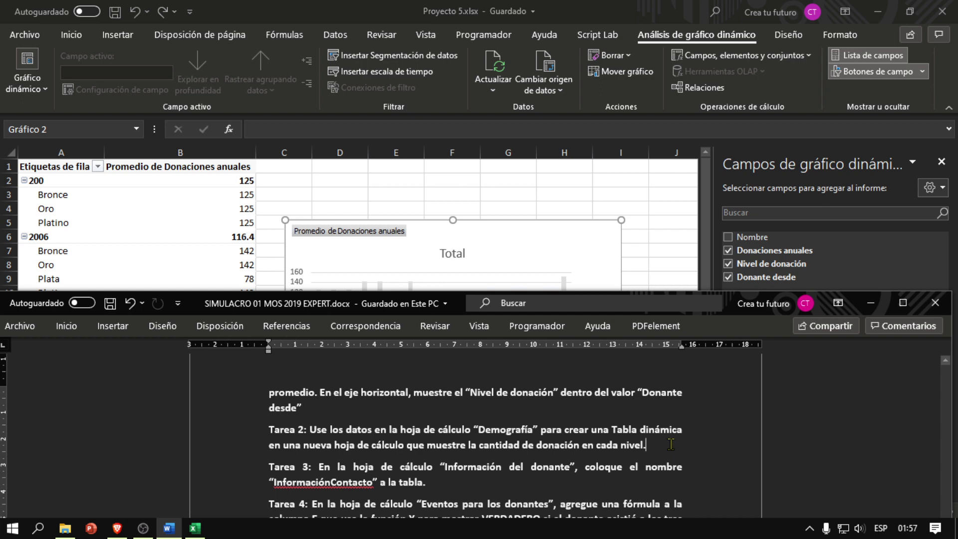
scroll(670, 444, down, 1)
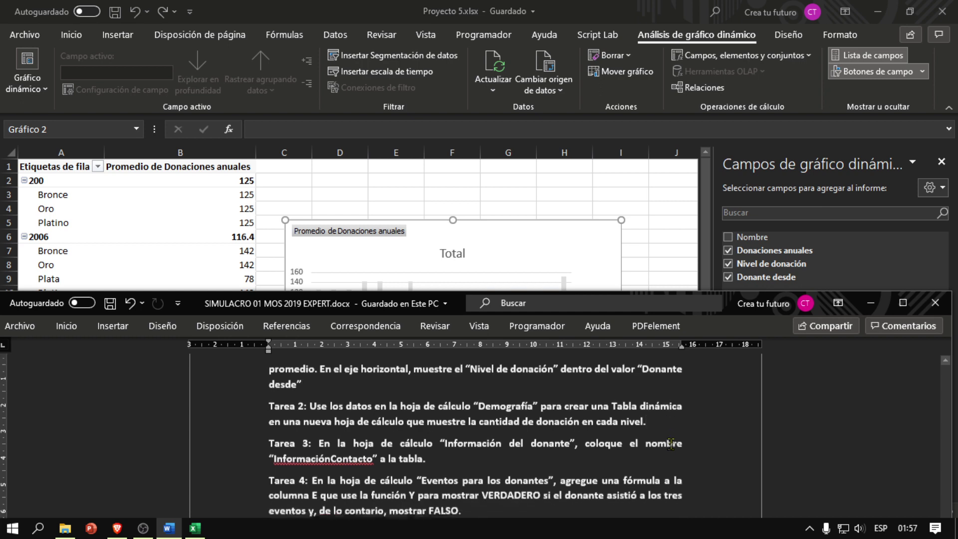
click(453, 457)
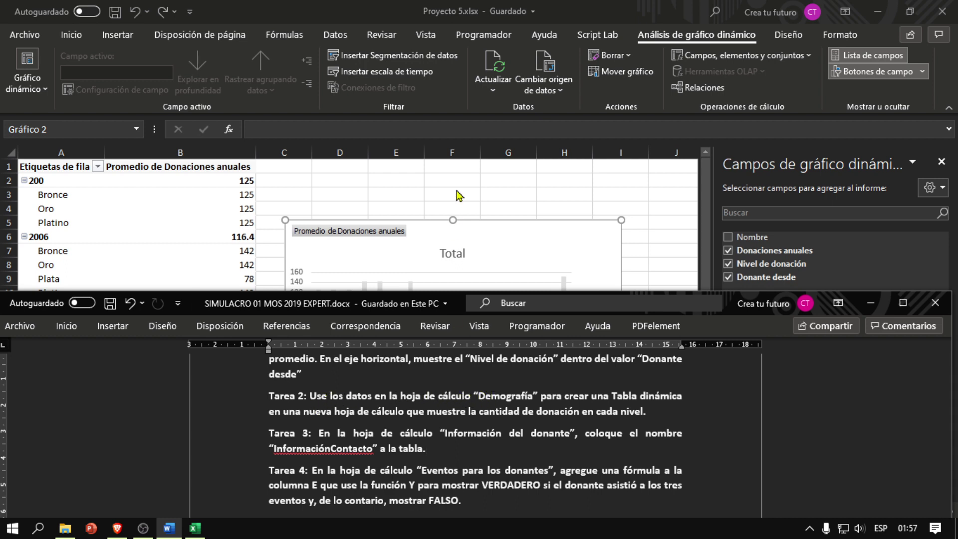
click(594, 9)
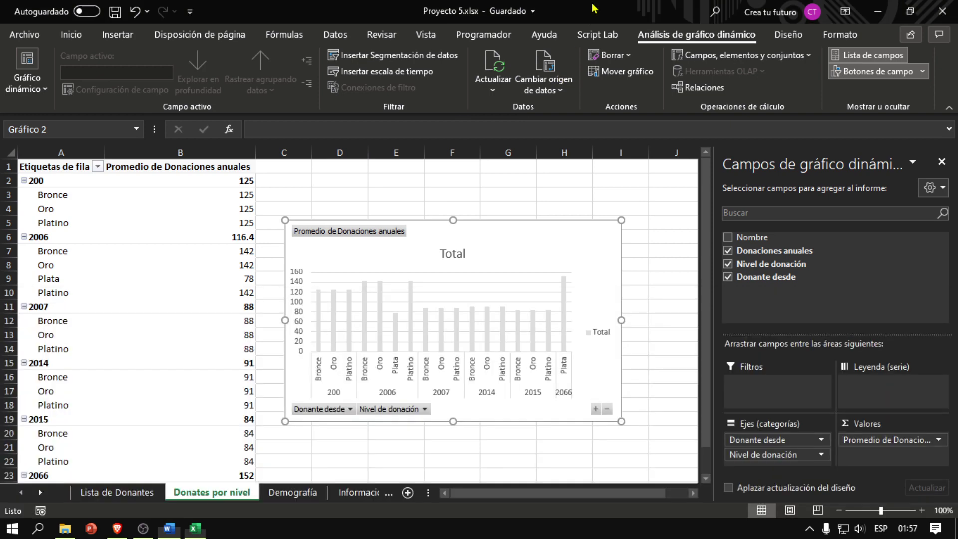
click(269, 498)
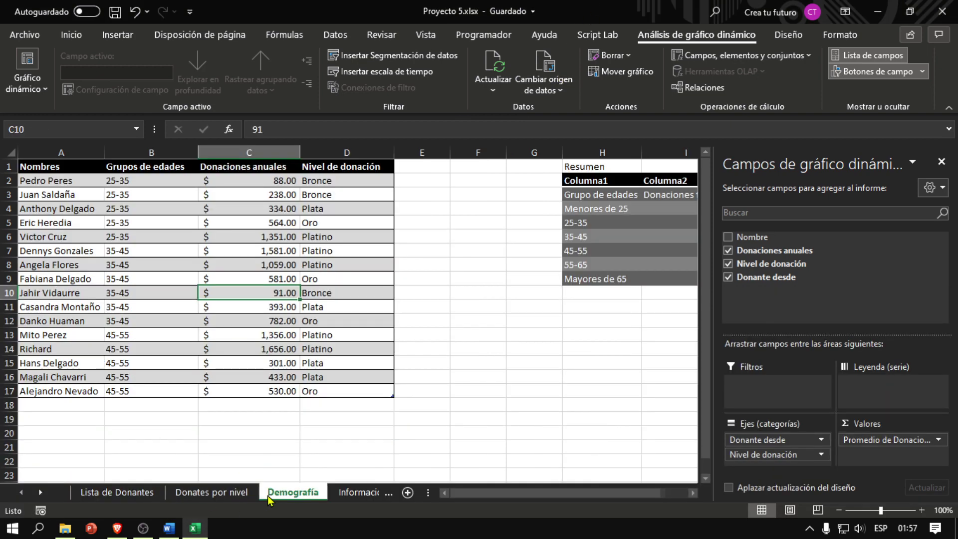
Step: Reread Tarea 2 in Word, and in Excel select the "Demografía" donor table, range A1:D17
click(169, 527)
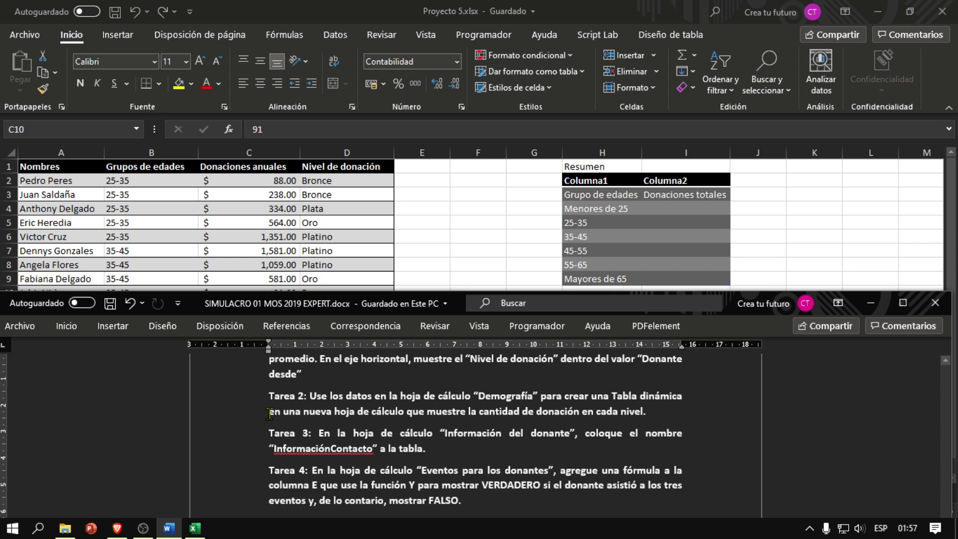
click(404, 412)
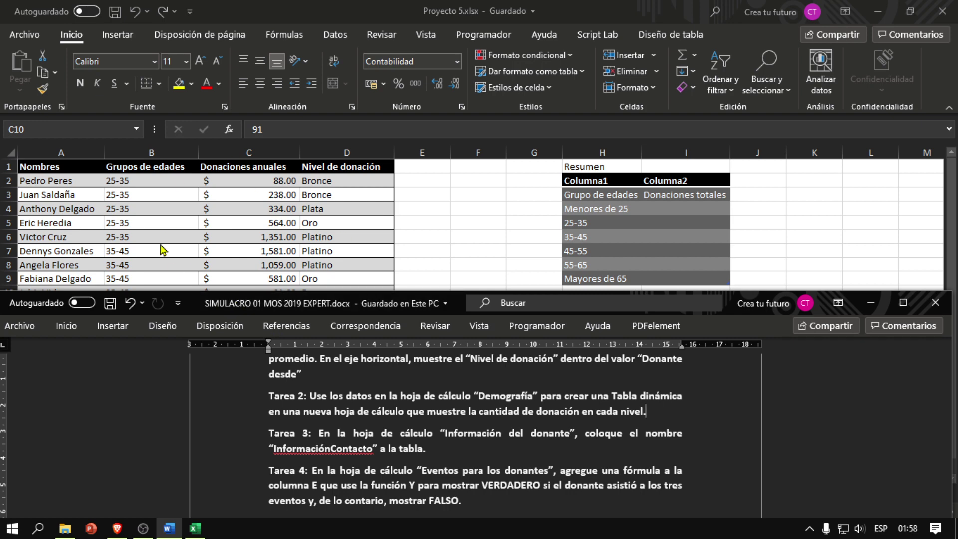
click(588, 6)
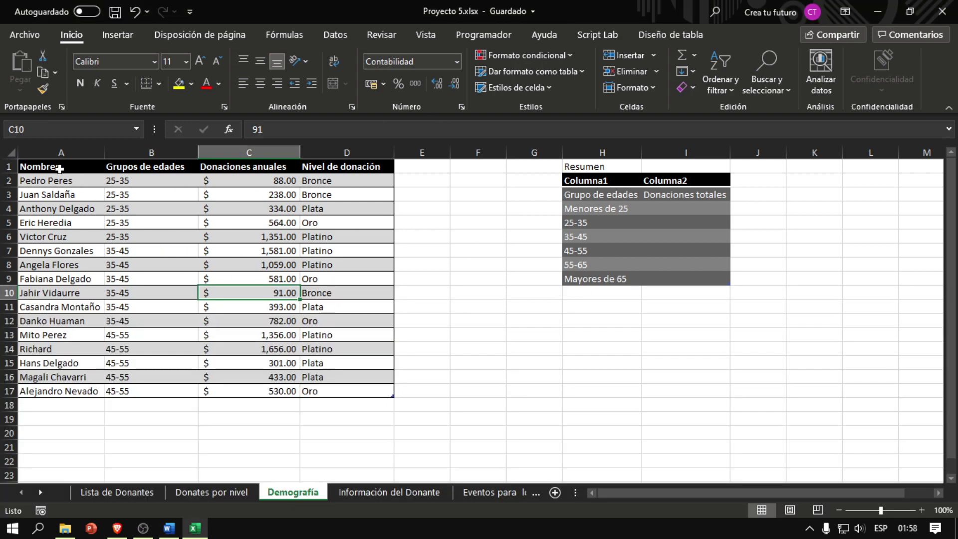
drag(59, 169, 376, 392)
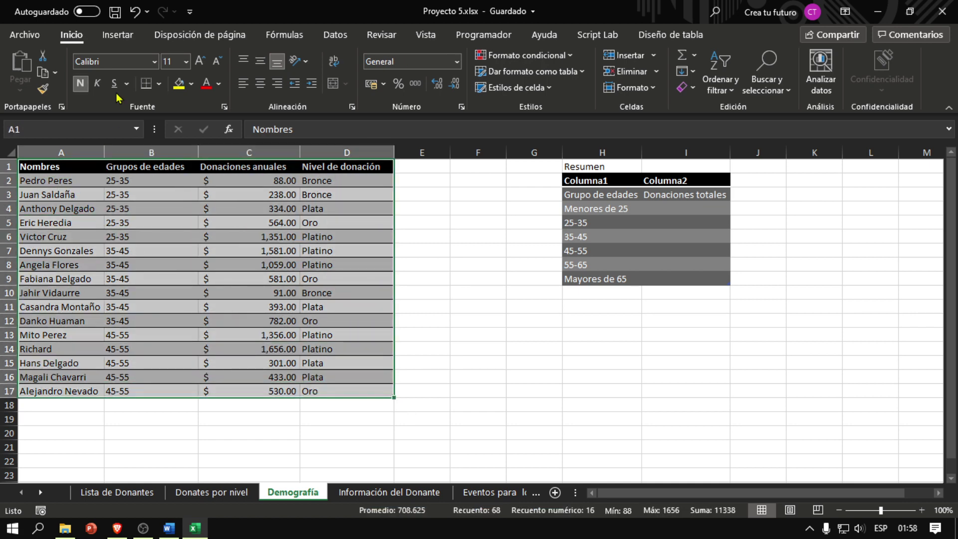
Step: Create a pivot table from Tabla2 on a new worksheet, checking the placement required by Tarea 2 in Word
click(125, 38)
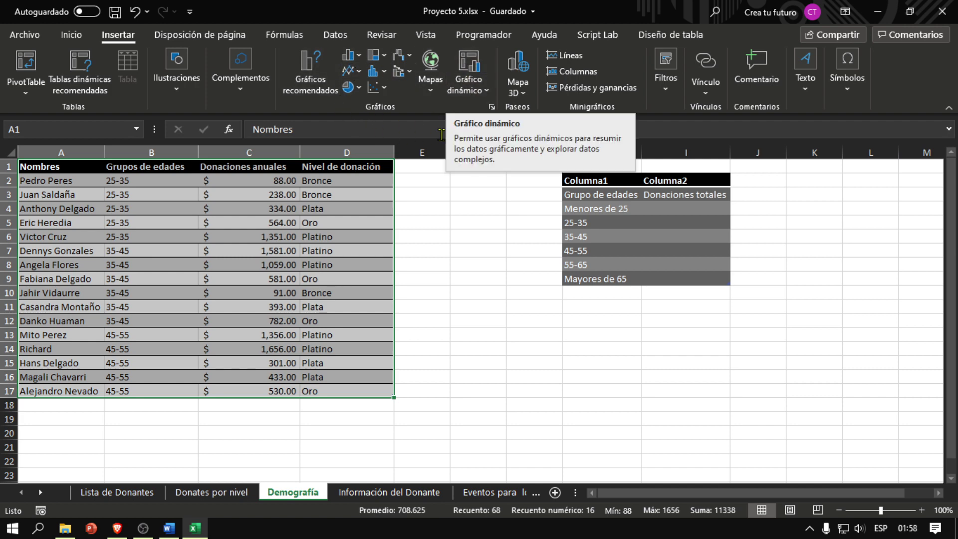
click(170, 528)
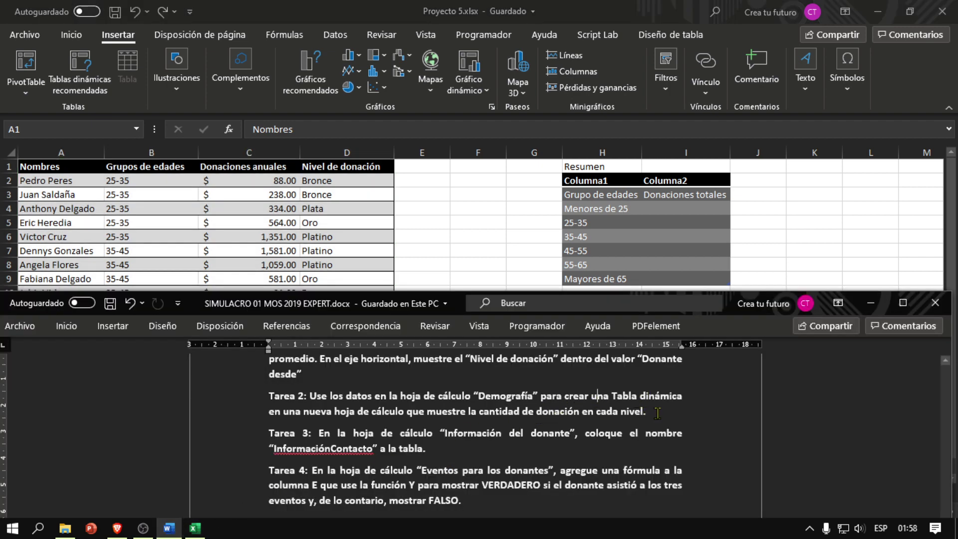
click(557, 22)
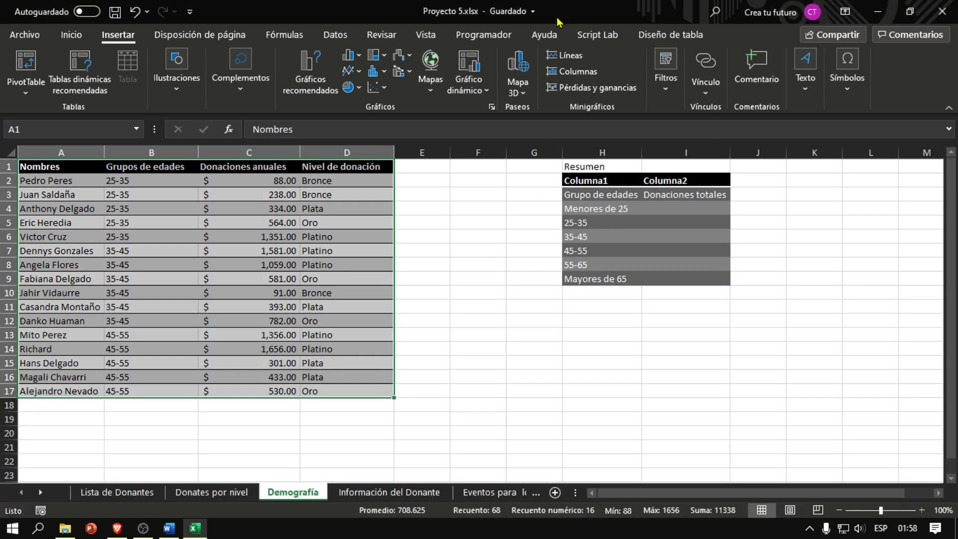
click(20, 73)
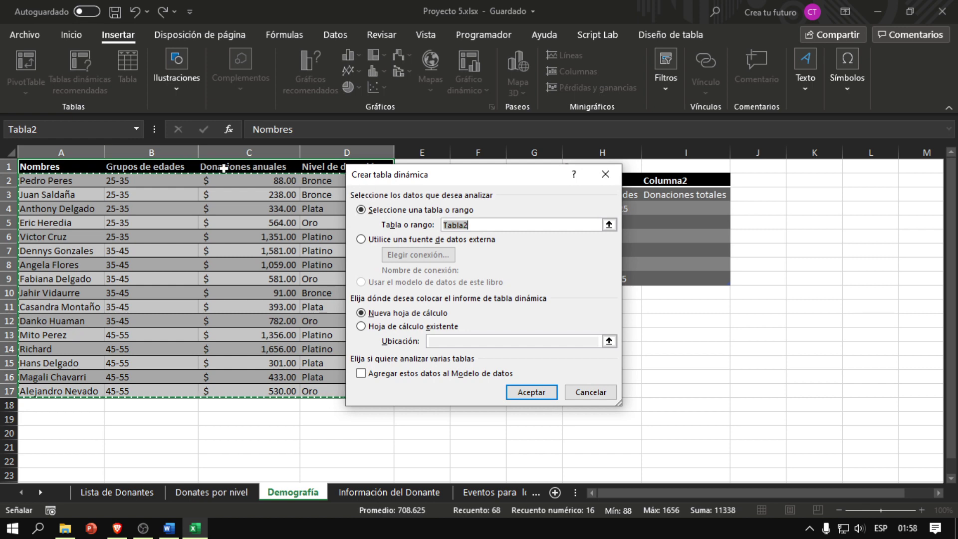
click(475, 226)
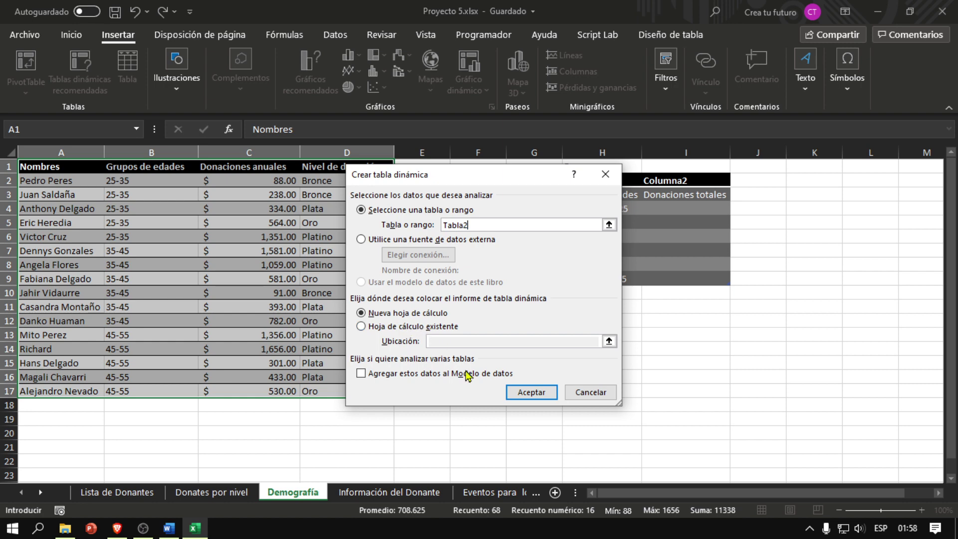
click(538, 393)
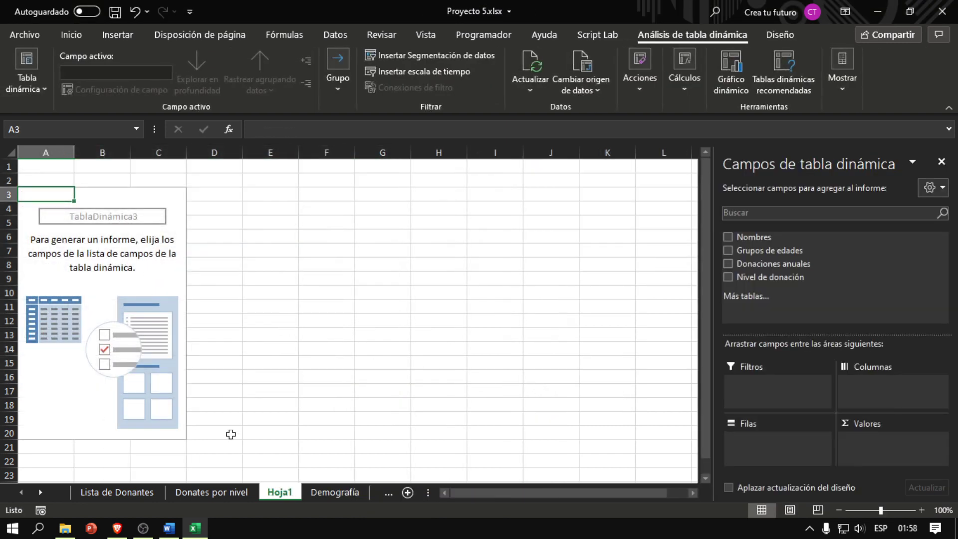
Step: Recheck Tarea 2 in Word, and in Excel put Nivel de donación in the pivot table's rows and Donaciones anuales in its values
click(168, 528)
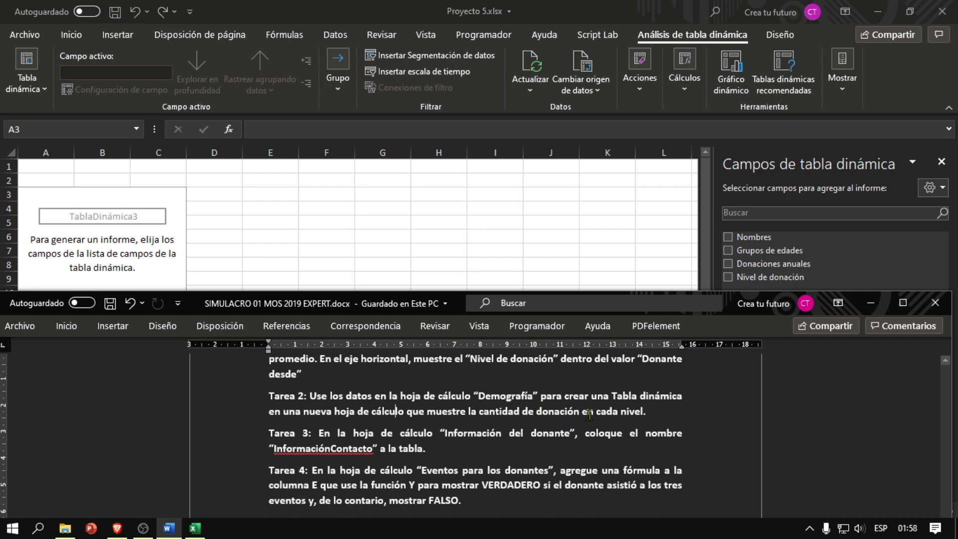
click(870, 305)
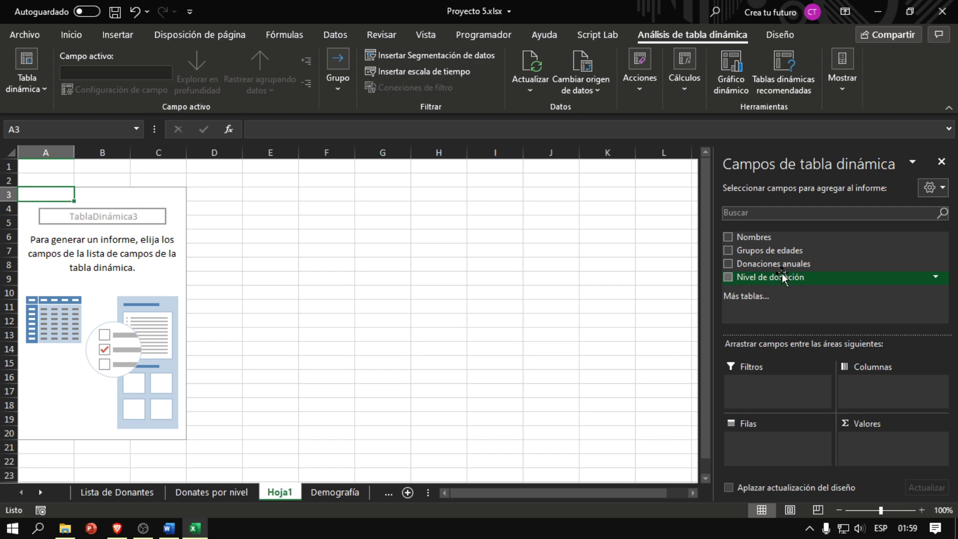
drag(781, 278, 776, 443)
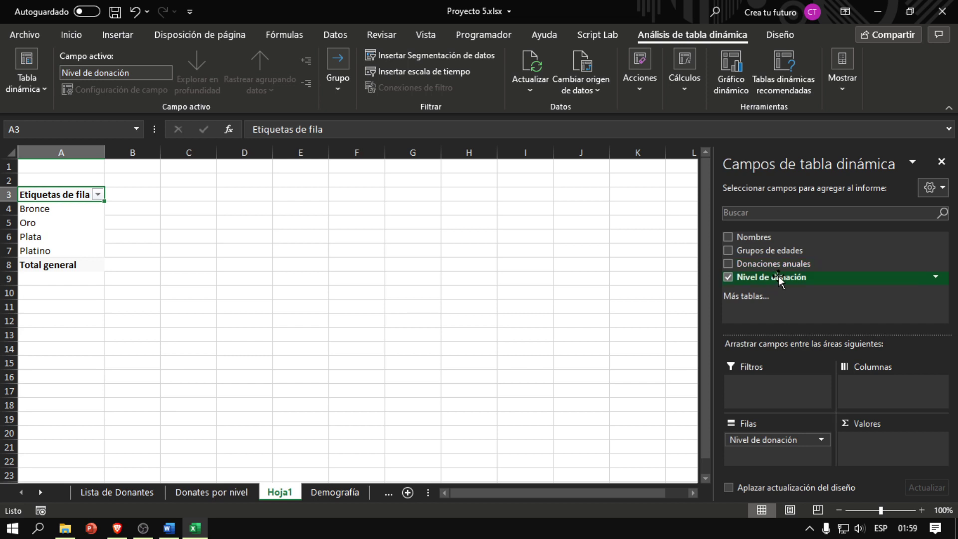
drag(798, 266, 875, 442)
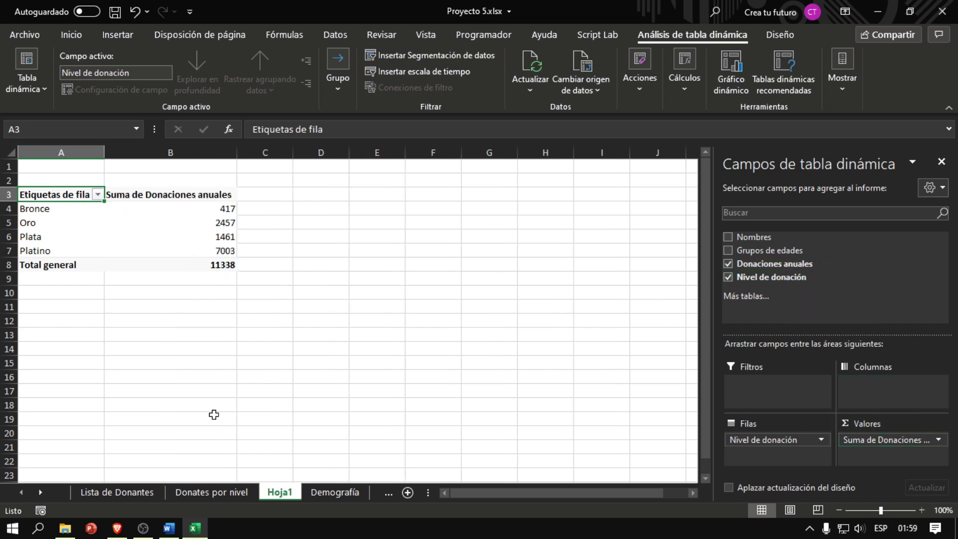
Step: Check in Word which summary Tarea 2 asks for at each donation level, and return to the Excel pivot table
click(168, 528)
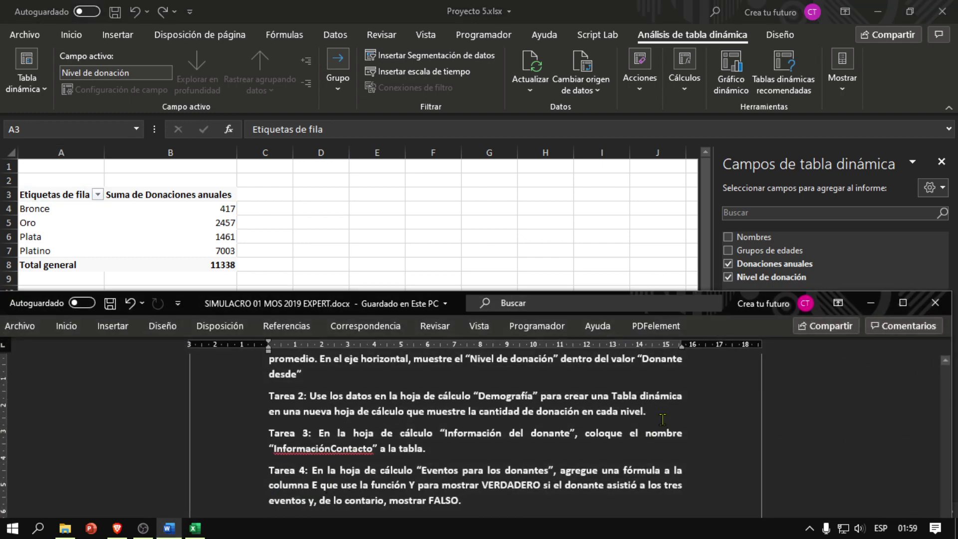
click(662, 419)
double_click(513, 410)
click(519, 411)
double_click(549, 412)
click(870, 303)
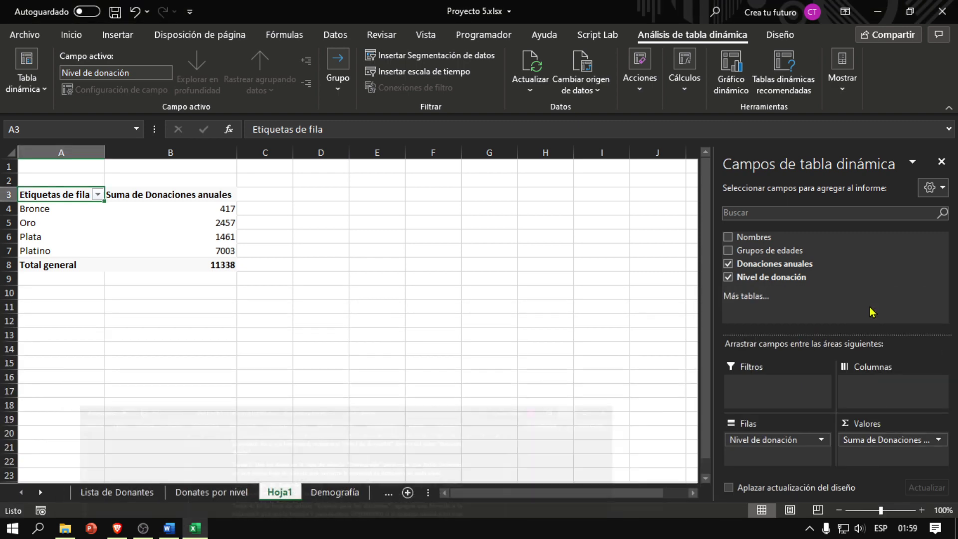
Step: Summarize the pivot table's Donaciones anuales value field by Recuento, and save the workbook
click(868, 441)
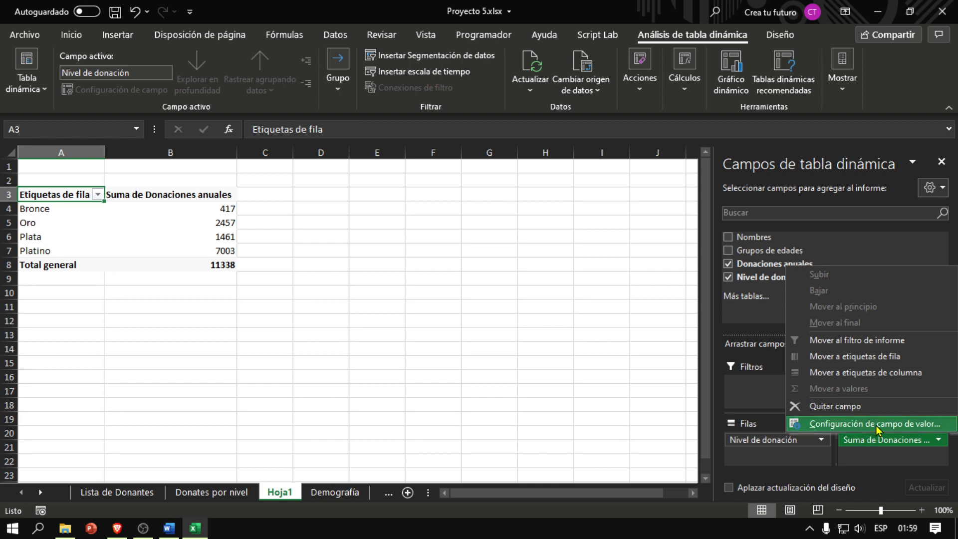
click(877, 427)
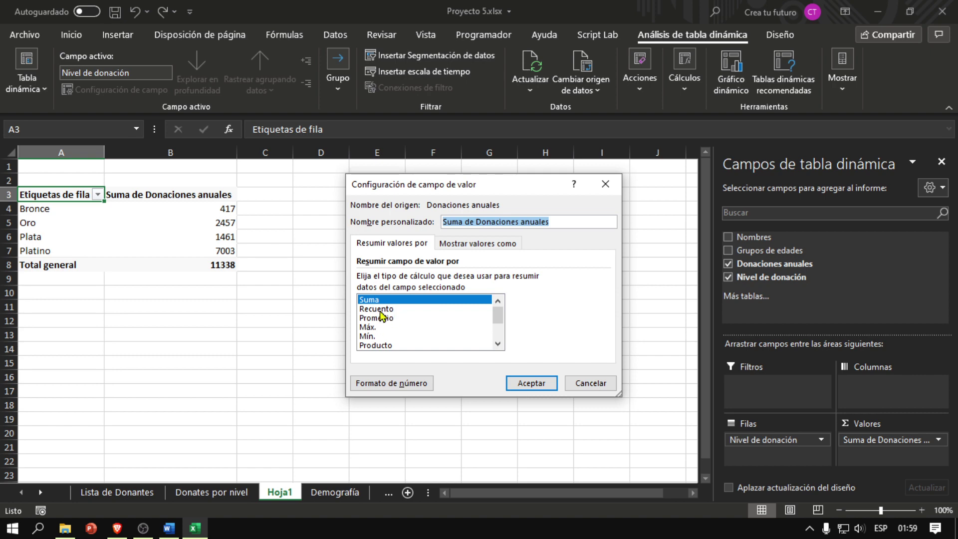
click(379, 310)
click(513, 388)
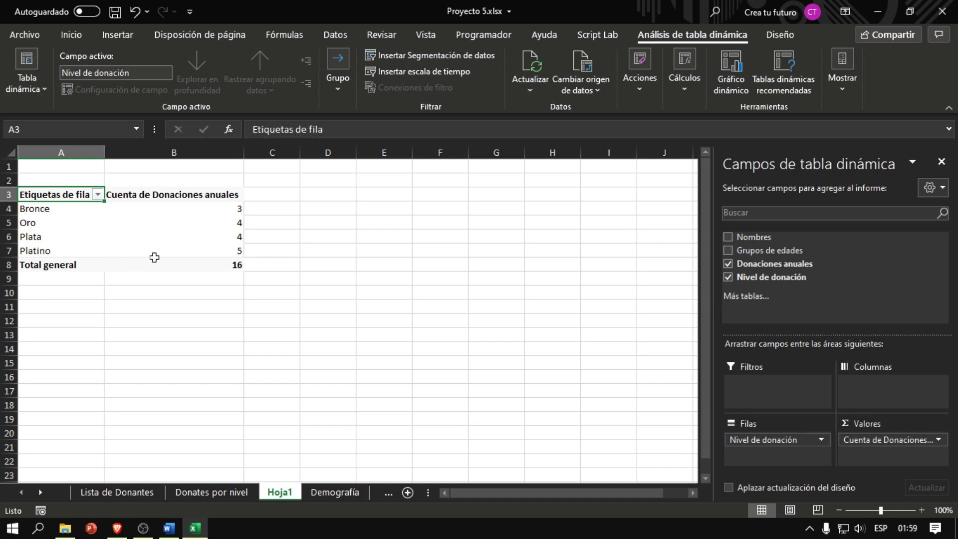
click(115, 15)
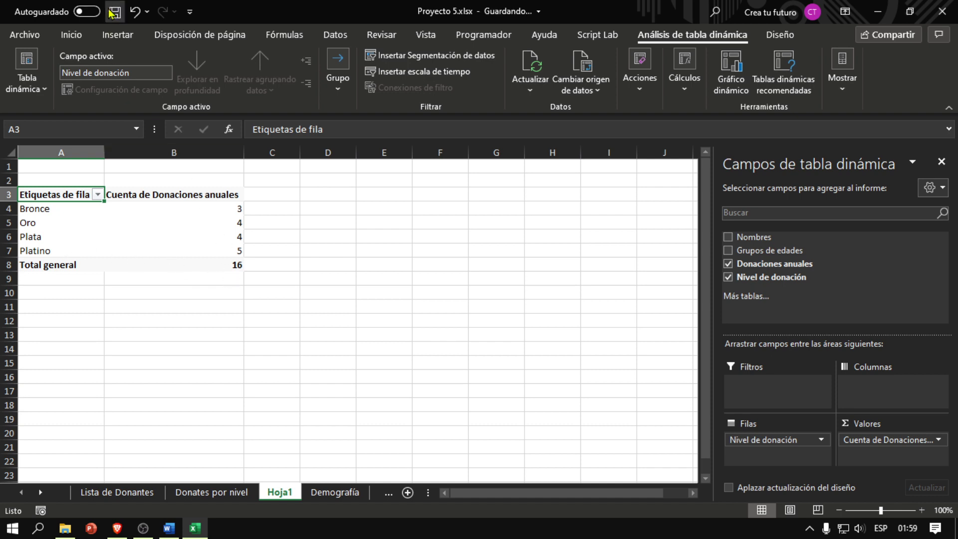
Step: Read Tarea 3 in Word, examining which worksheet it concerns and the exact spelling of the required table name
click(168, 528)
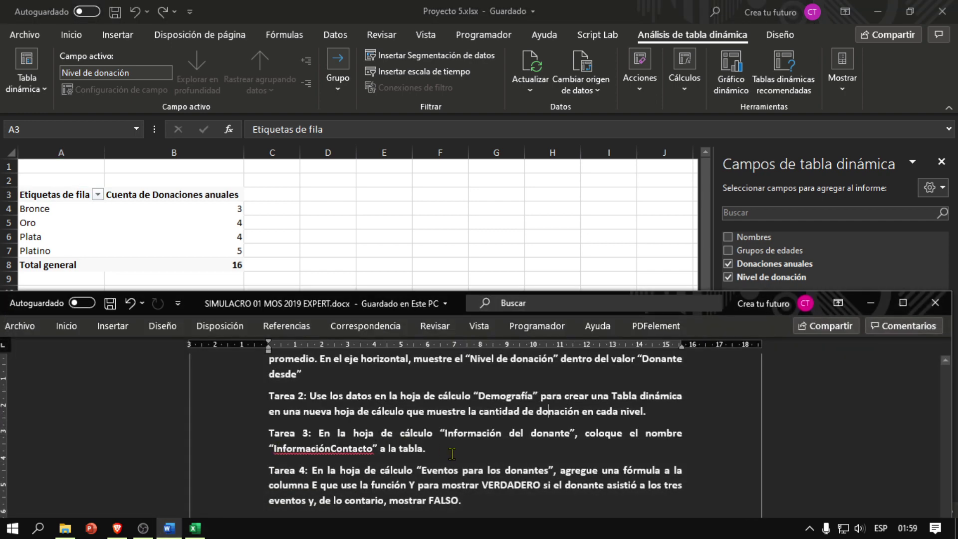
mouse_move(439, 453)
mouse_down()
mouse_move(273, 449)
mouse_move(271, 433)
mouse_move(428, 399)
mouse_move(424, 448)
mouse_up()
scroll(461, 436, down, 1)
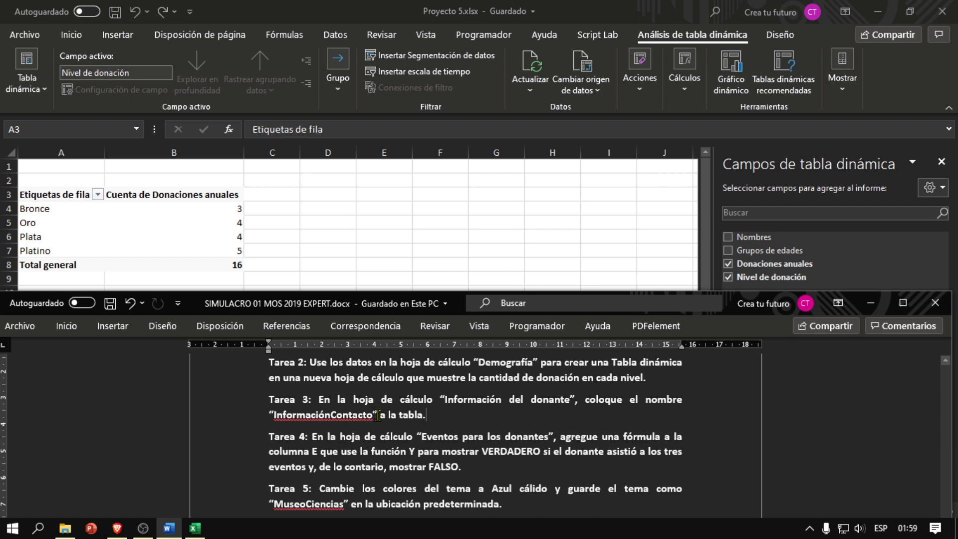
drag(377, 415, 270, 416)
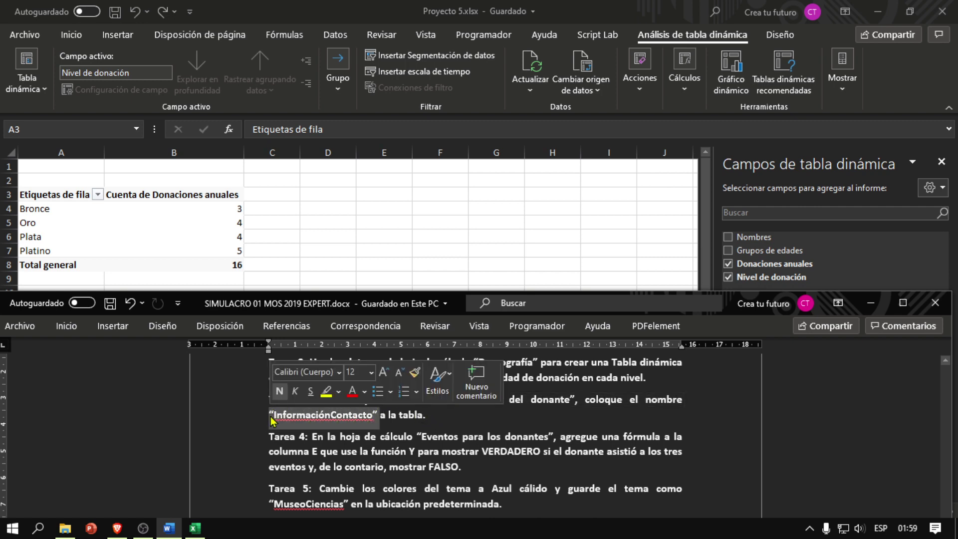
click(270, 416)
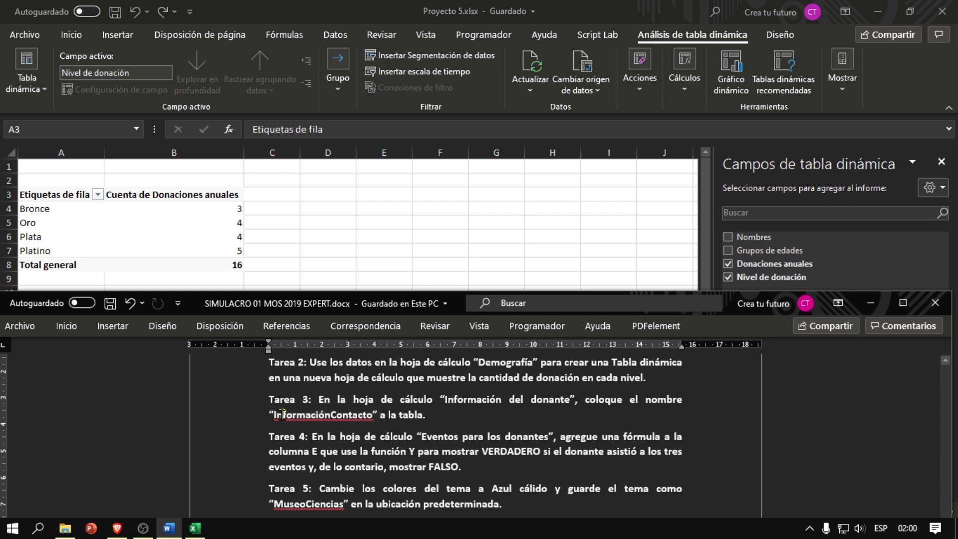
double_click(282, 414)
click(283, 415)
double_click(311, 415)
click(312, 416)
scroll(339, 418, up, 3)
scroll(339, 418, up, 1)
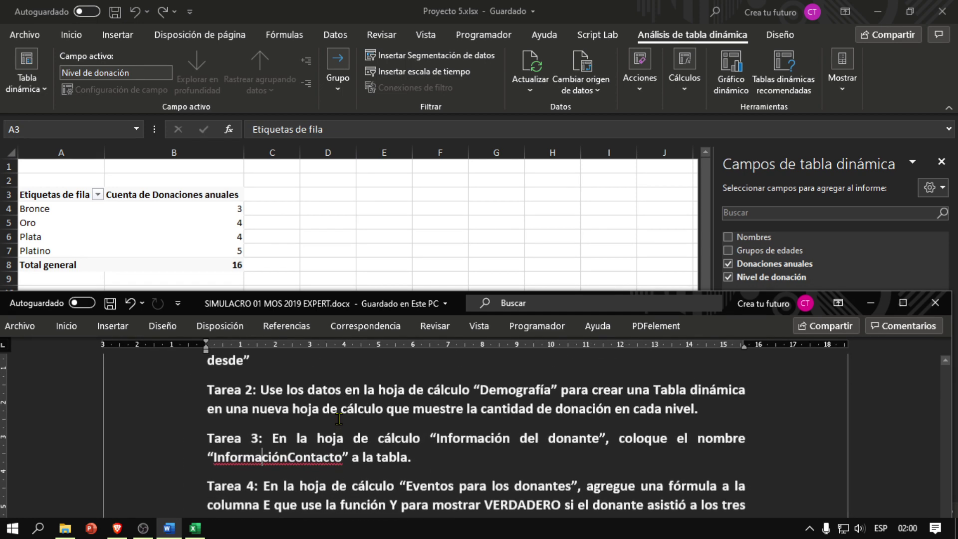
scroll(338, 418, up, 1)
scroll(436, 415, down, 1)
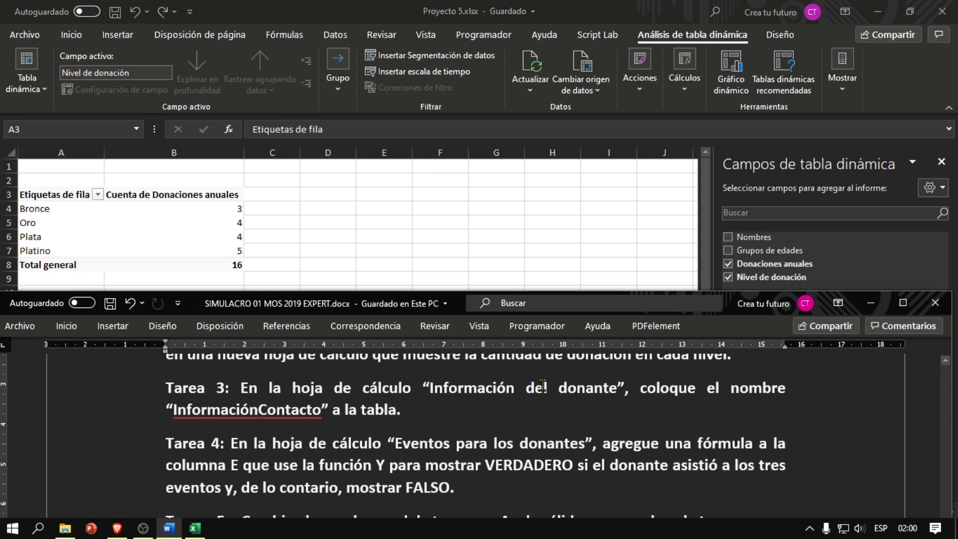
Step: Switch to Excel and open the "Información del Donante" sheet
click(615, 6)
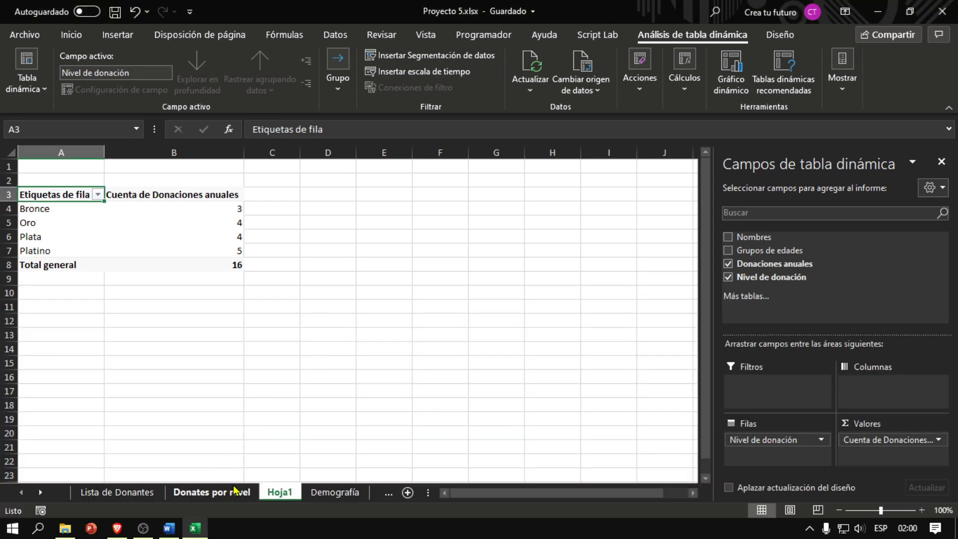
click(40, 494)
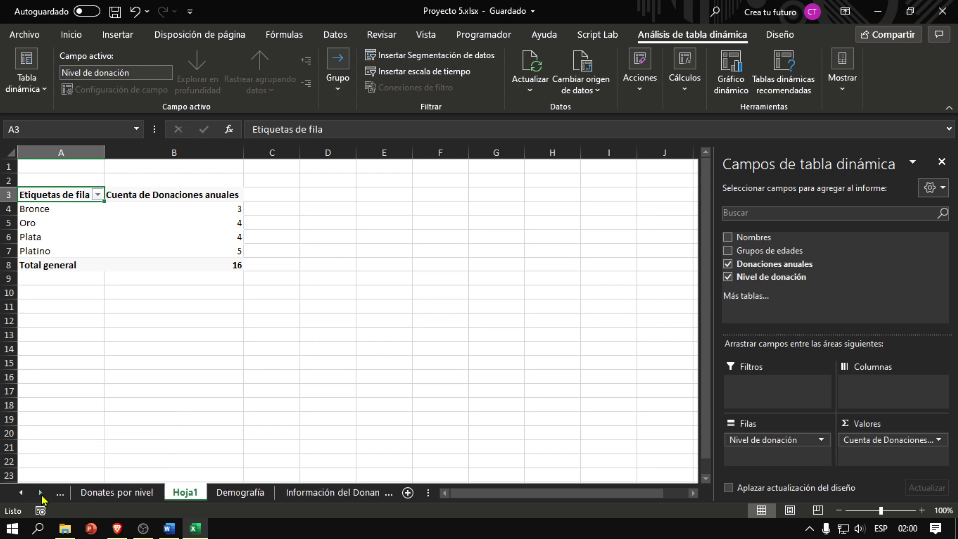
click(320, 493)
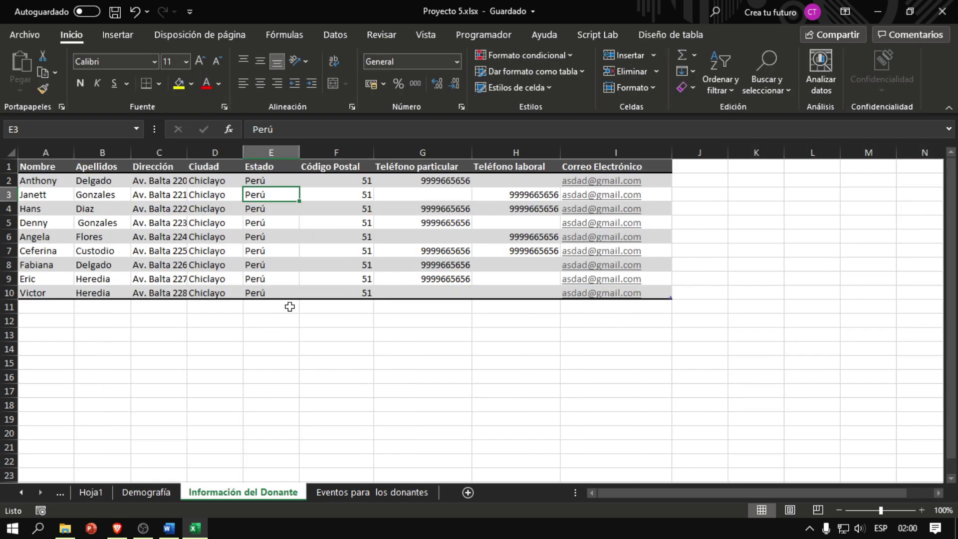
Step: Recheck Tarea 3 in Word, and display the table design settings for the donor table in Excel
click(169, 528)
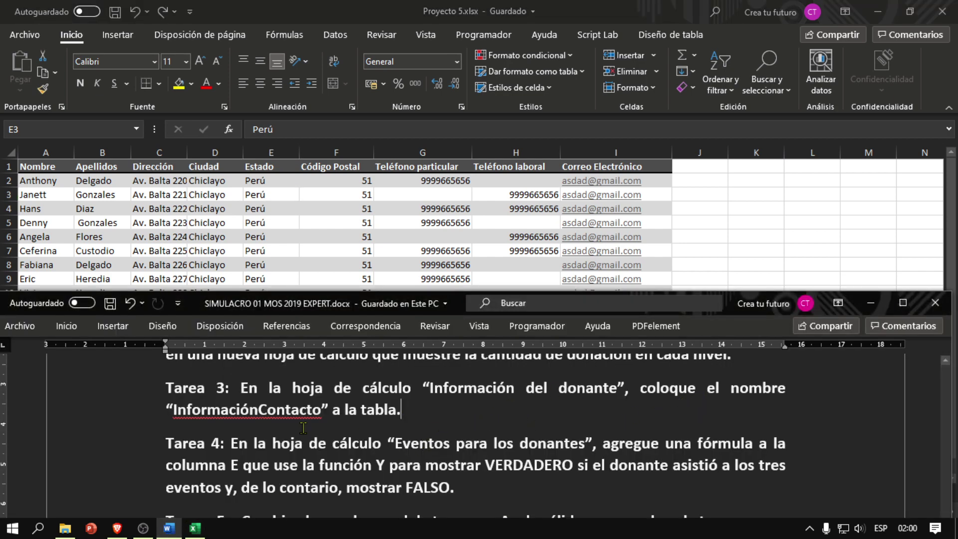
click(602, 19)
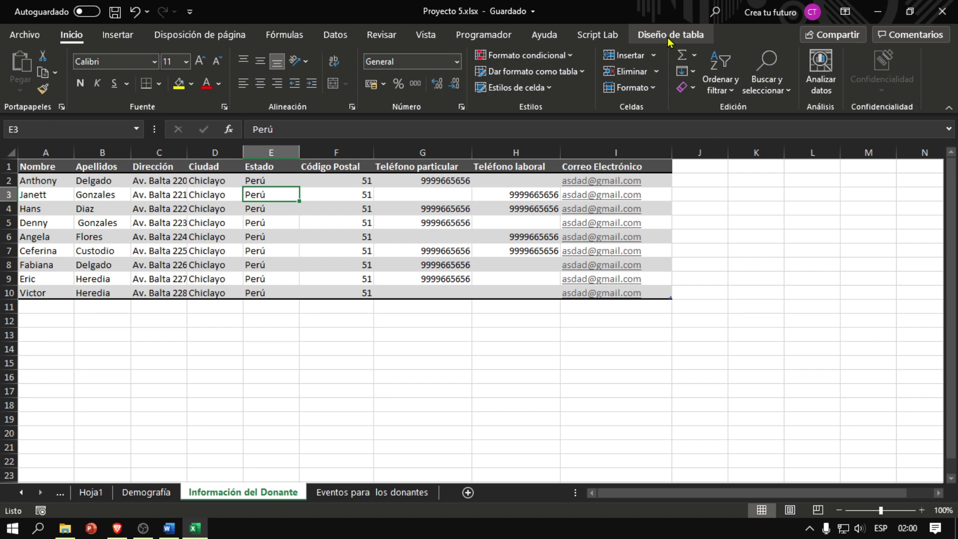
click(765, 320)
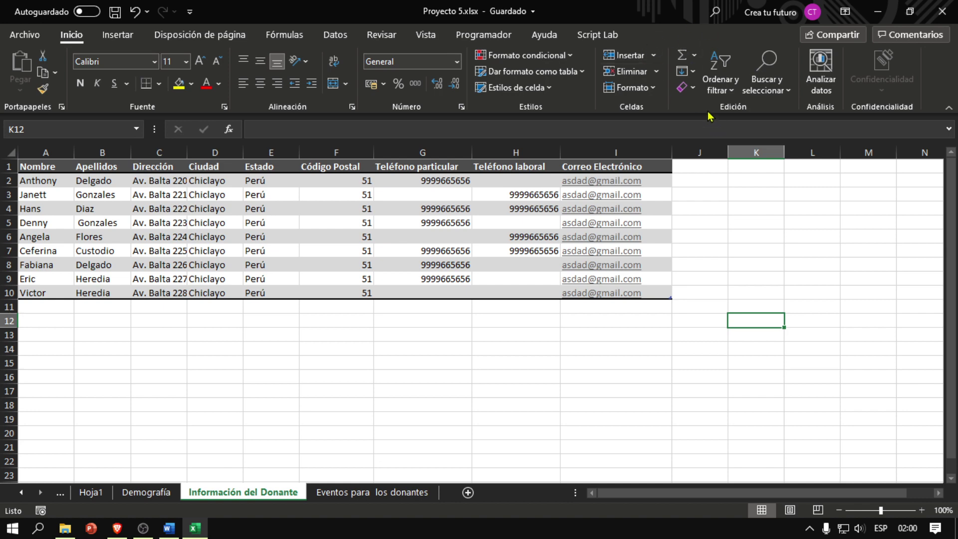
click(219, 238)
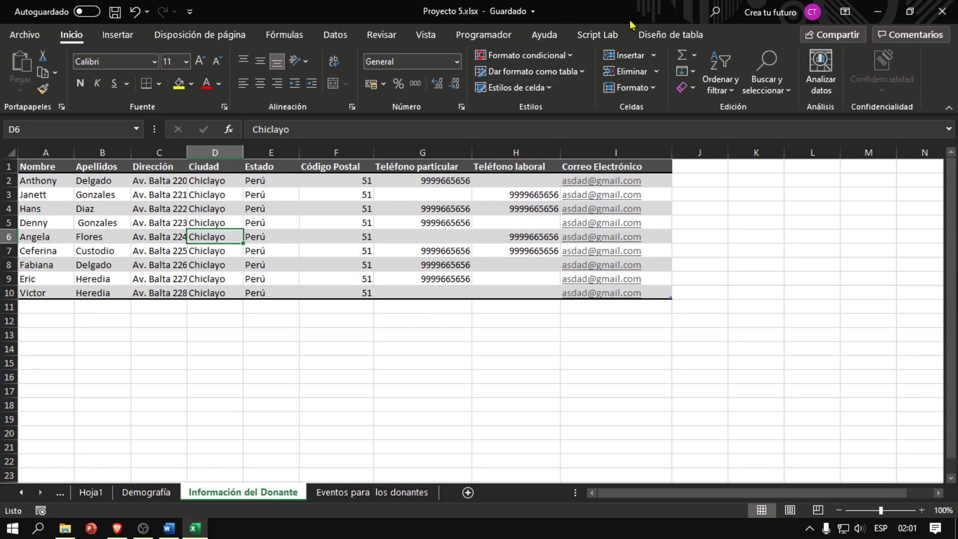
click(670, 35)
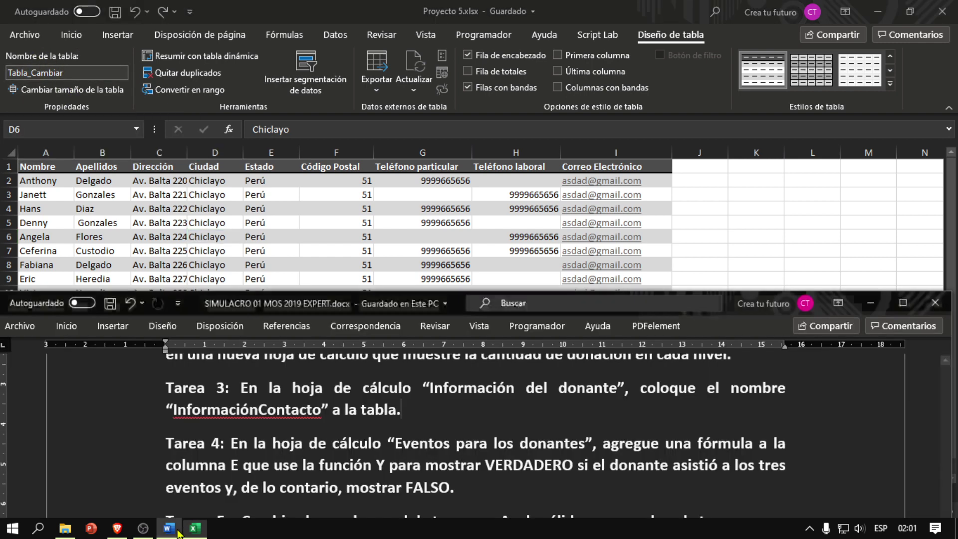
Step: Confirm the required name in Word, rename the donor table as InformaciónContacto, and save the workbook
click(175, 530)
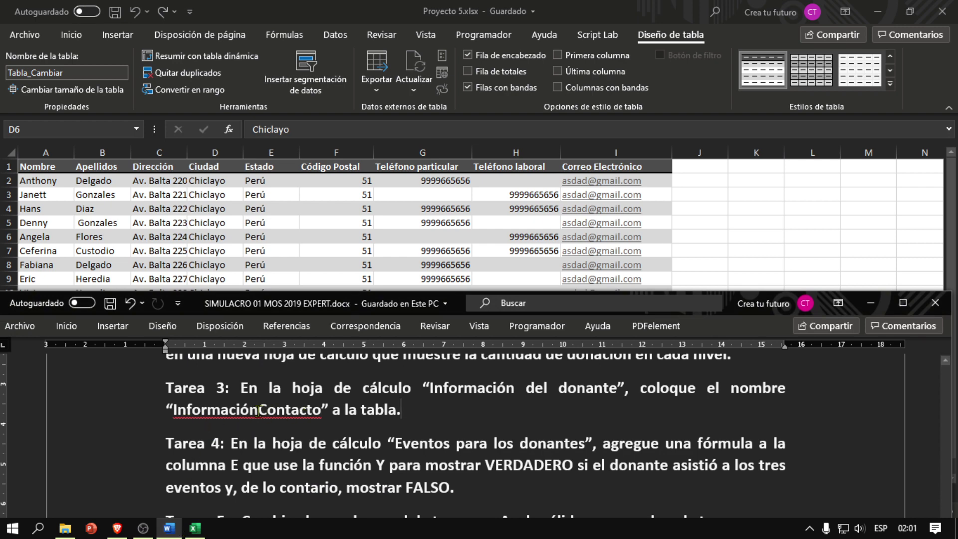
click(72, 73)
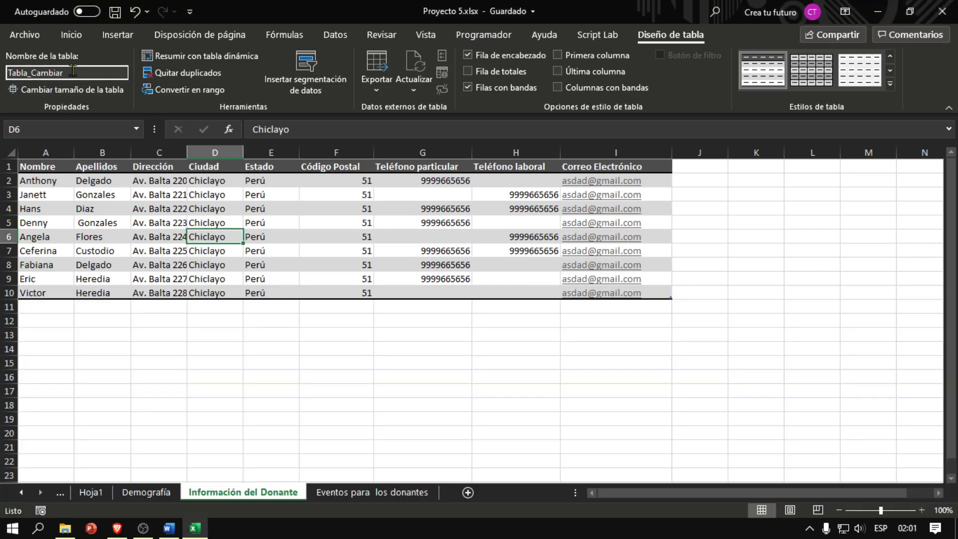
drag(72, 73, 4, 73)
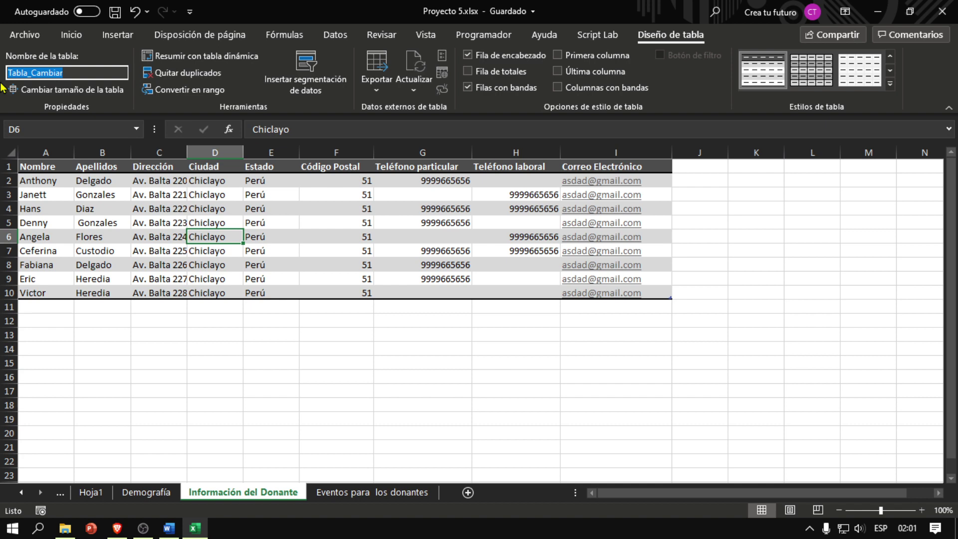
key(BackSpace)
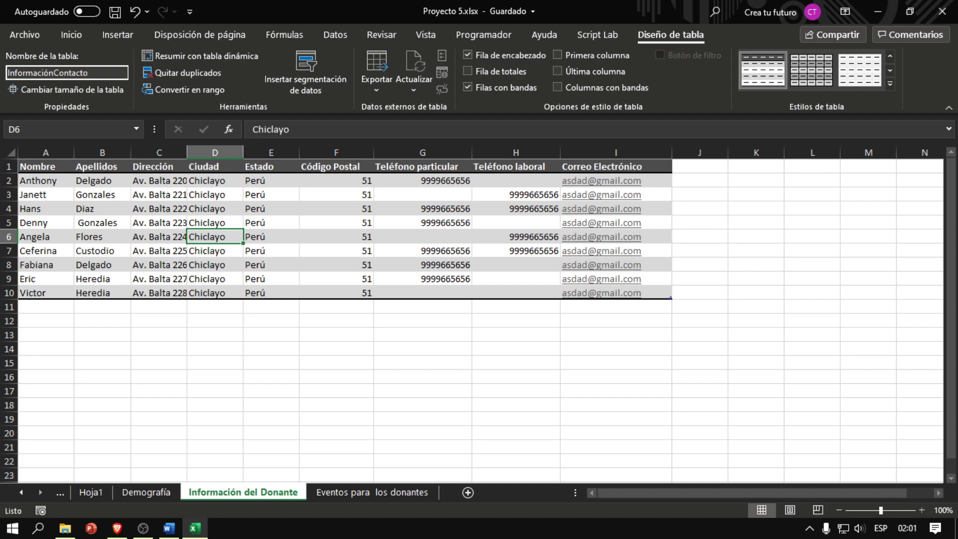
key(Return)
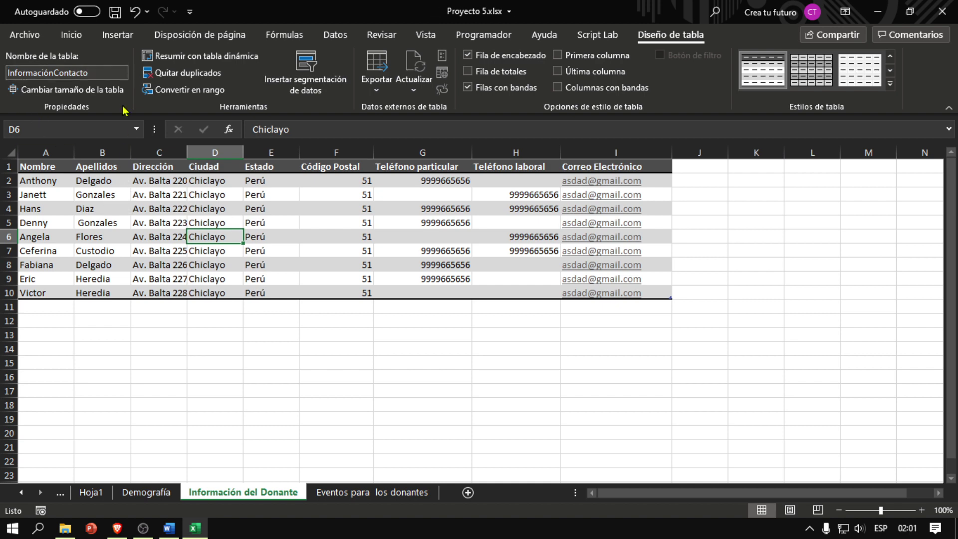
click(115, 12)
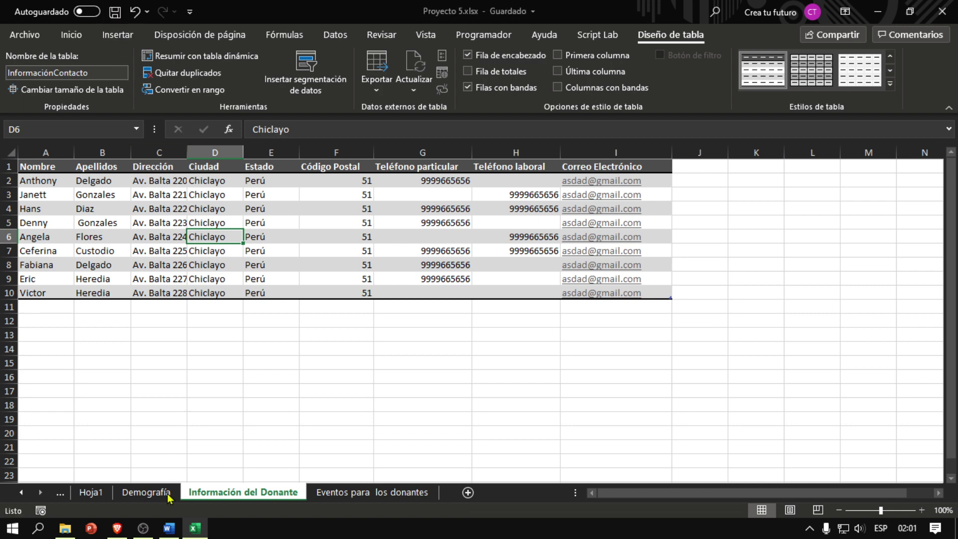
Step: Read Tarea 4 in Word, and open the "Eventos para los donantes" sheet in Excel
click(169, 528)
scroll(424, 425, down, 2)
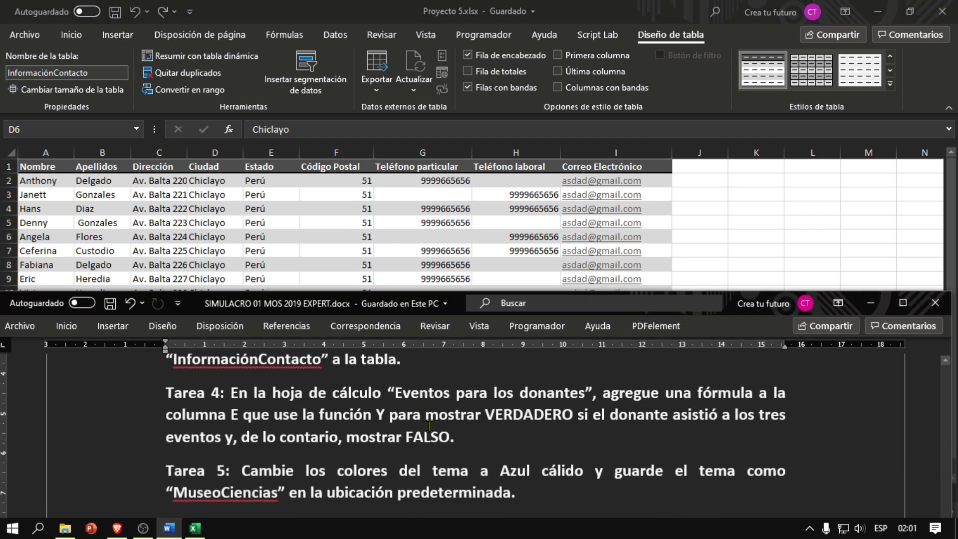
scroll(462, 408, up, 1)
click(607, 8)
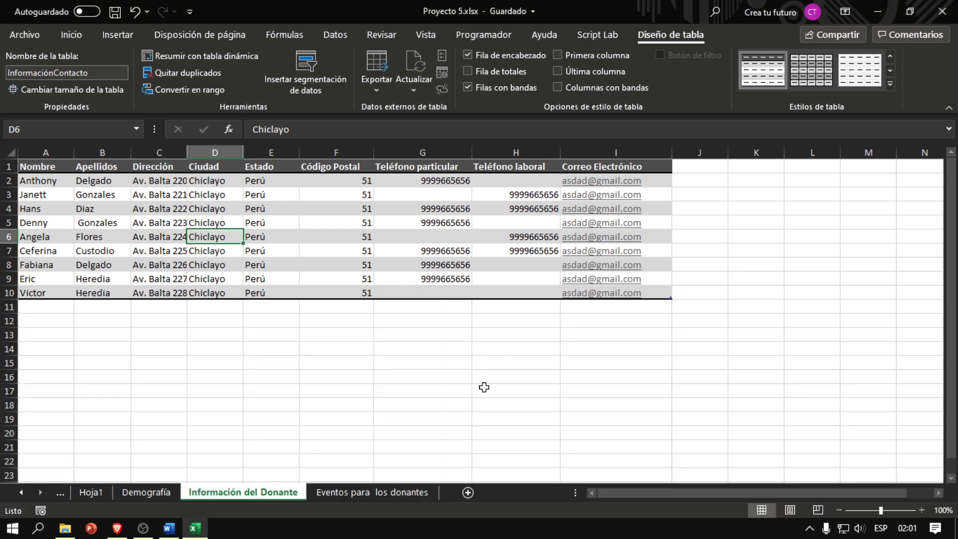
click(375, 494)
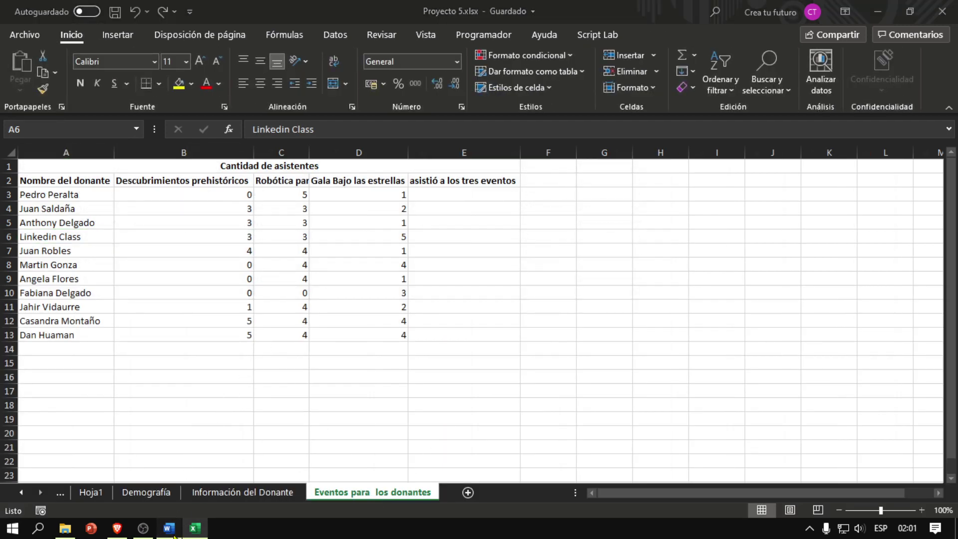
Step: Examine in Word which column, function and TRUE/FALSE condition Tarea 4 requires, and return to the Excel sheet
click(170, 530)
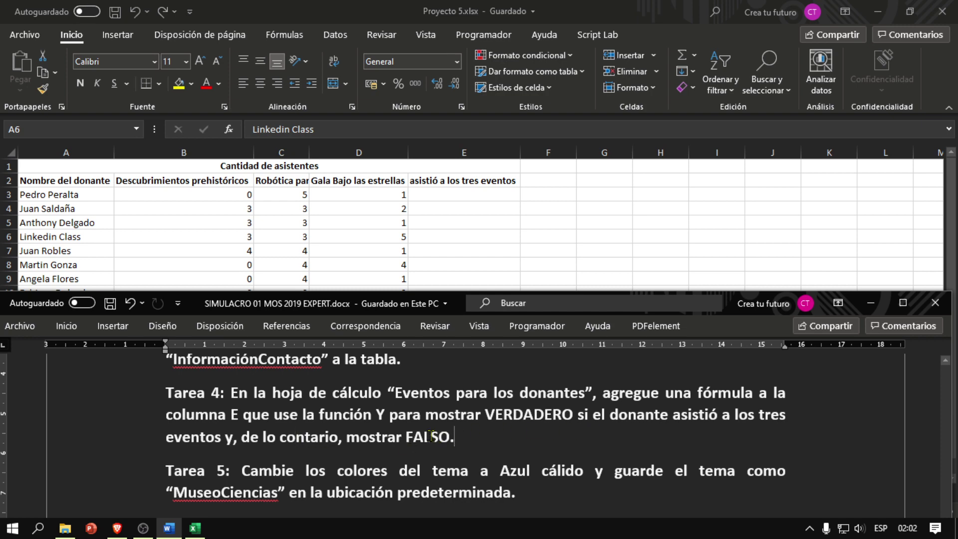
click(275, 438)
click(346, 438)
double_click(381, 414)
drag(242, 414, 182, 419)
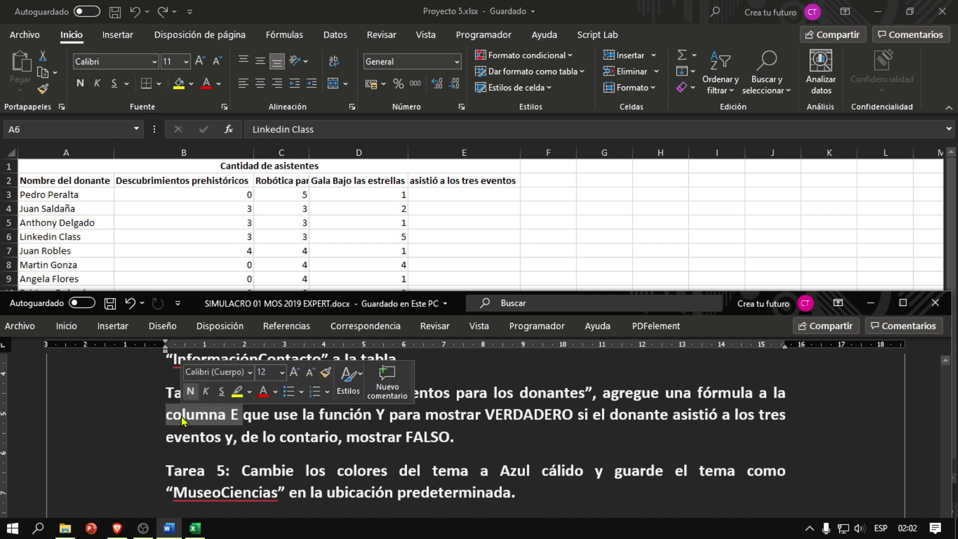
click(182, 419)
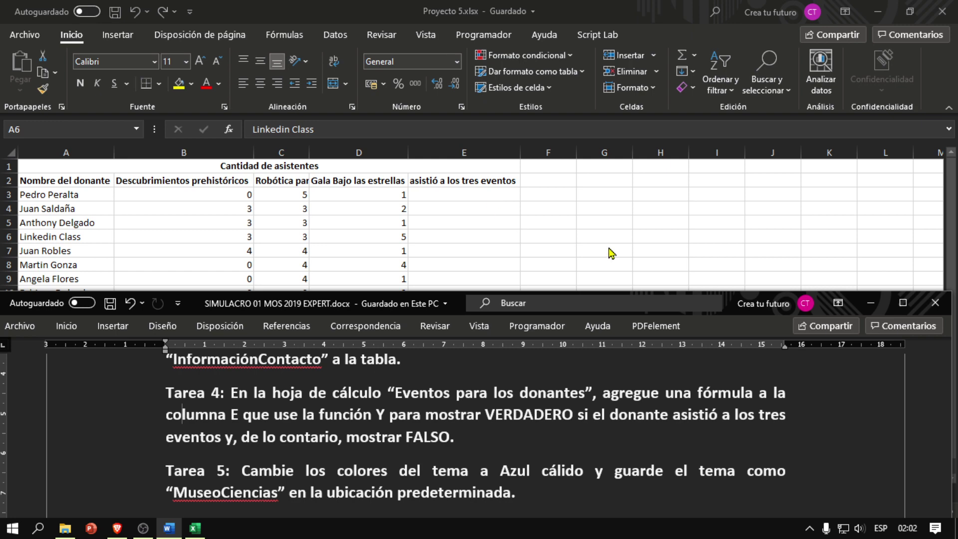
drag(244, 414, 168, 417)
click(172, 422)
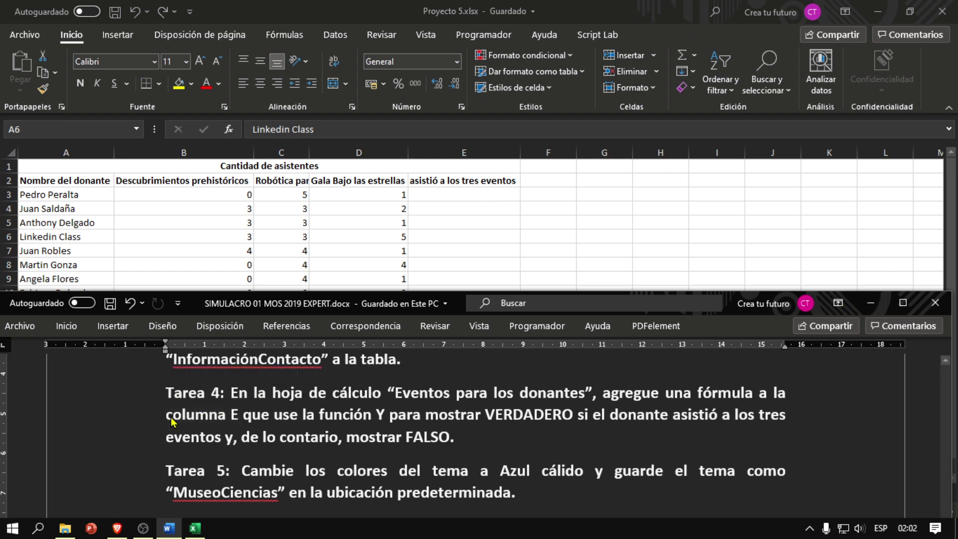
click(208, 415)
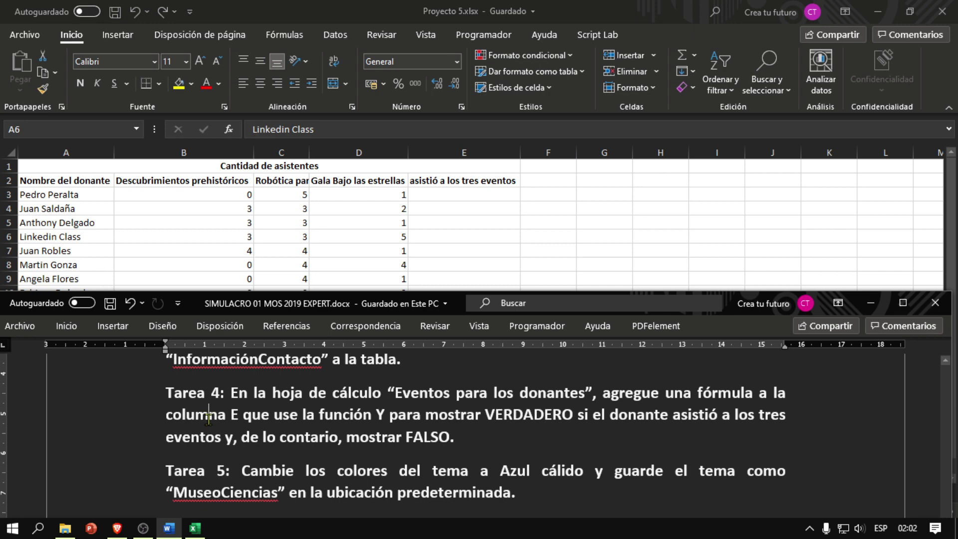
click(861, 308)
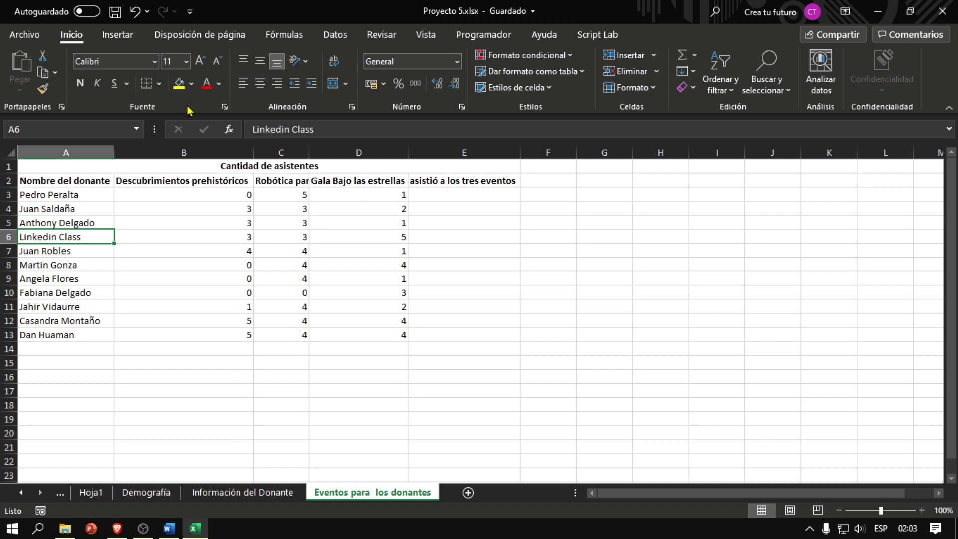
Step: Use Ir a to locate cell E2, the heading of the attendance column
click(785, 94)
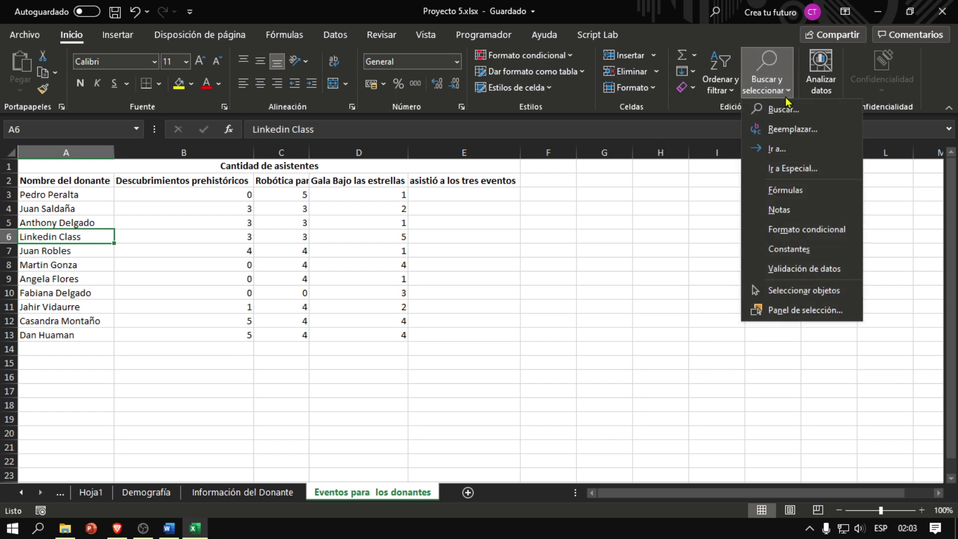
click(785, 156)
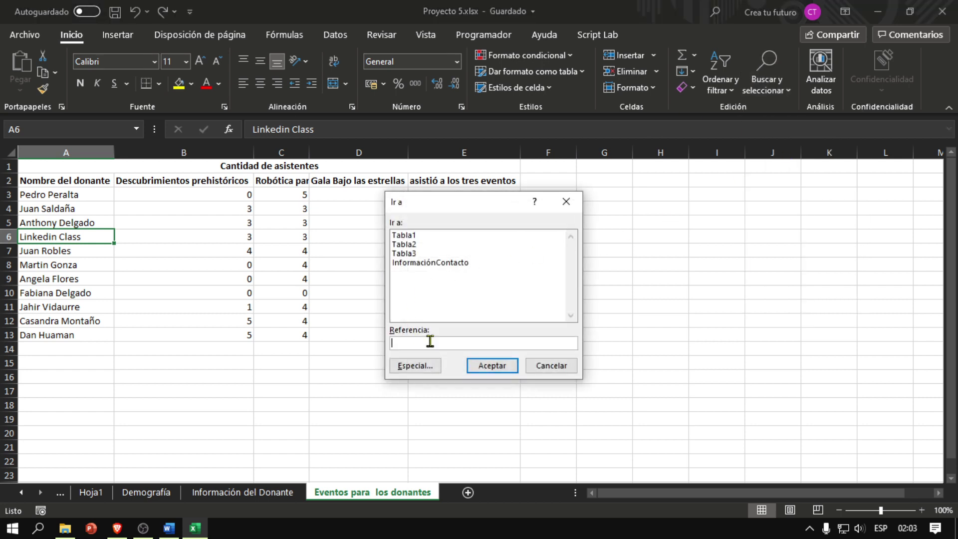
text(E2)
click(487, 366)
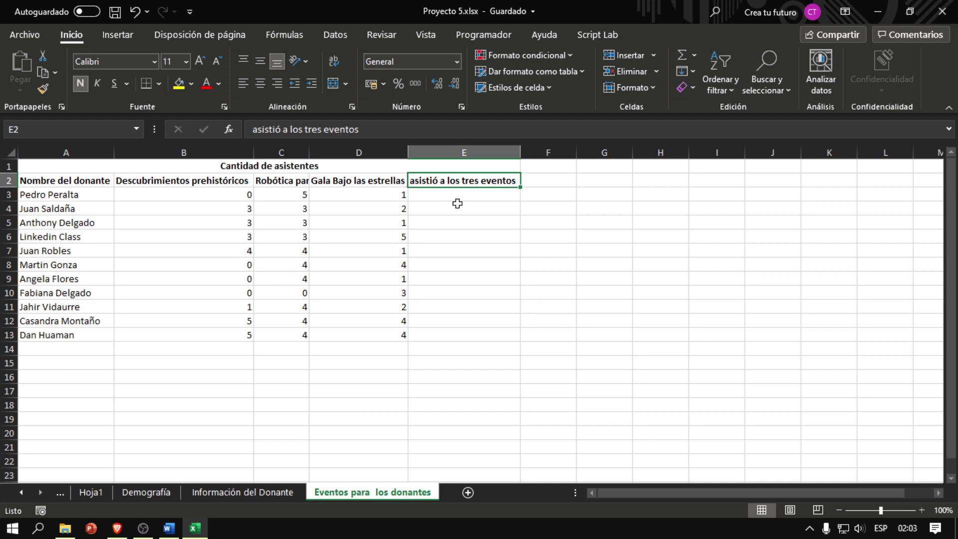
click(461, 195)
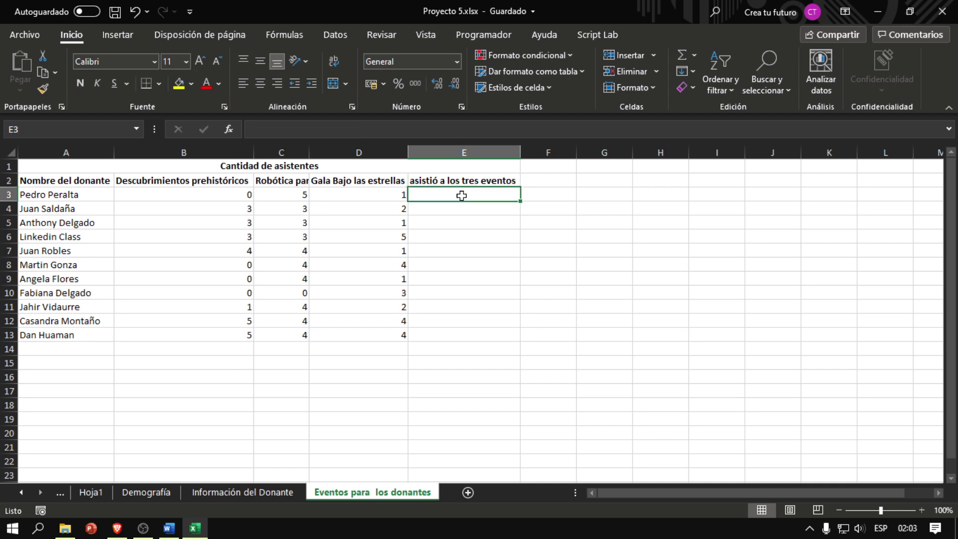
click(457, 224)
click(365, 253)
click(469, 253)
click(467, 308)
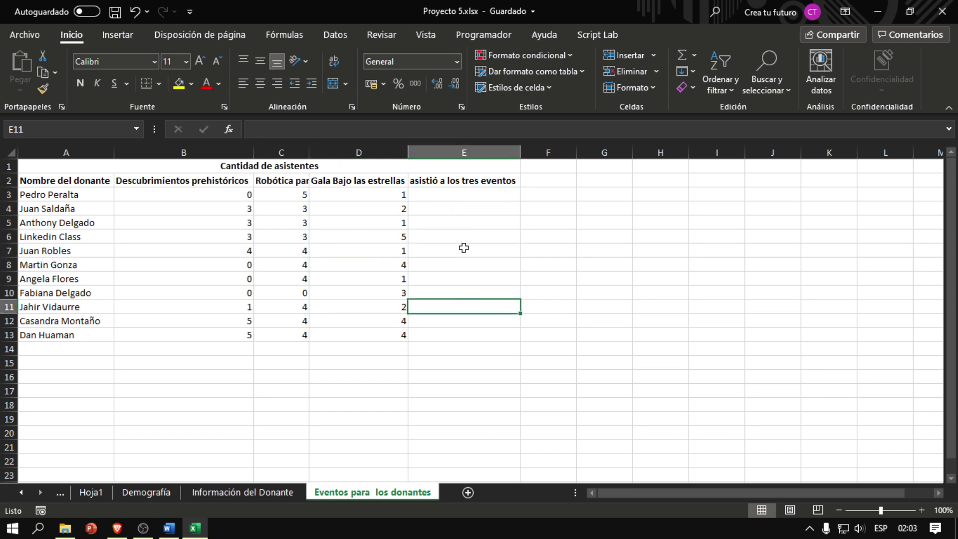
Step: Insert the logical function Y in cell E3, keeping its arguments dialog clear of the donor data
click(464, 196)
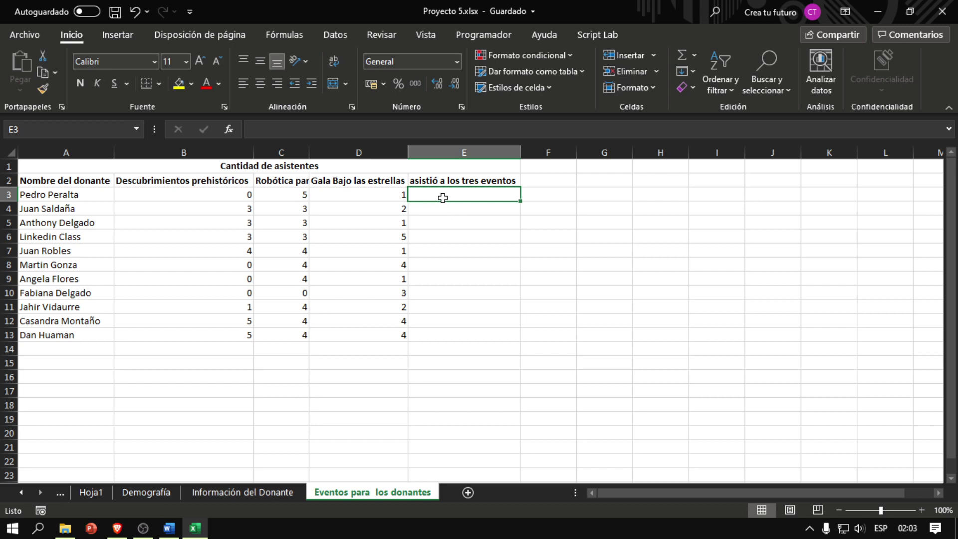
click(301, 43)
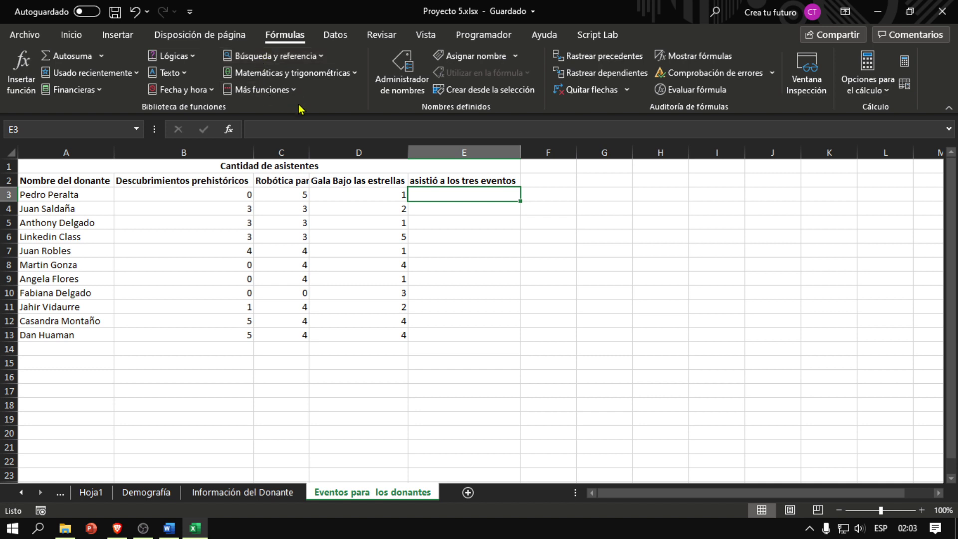
click(196, 59)
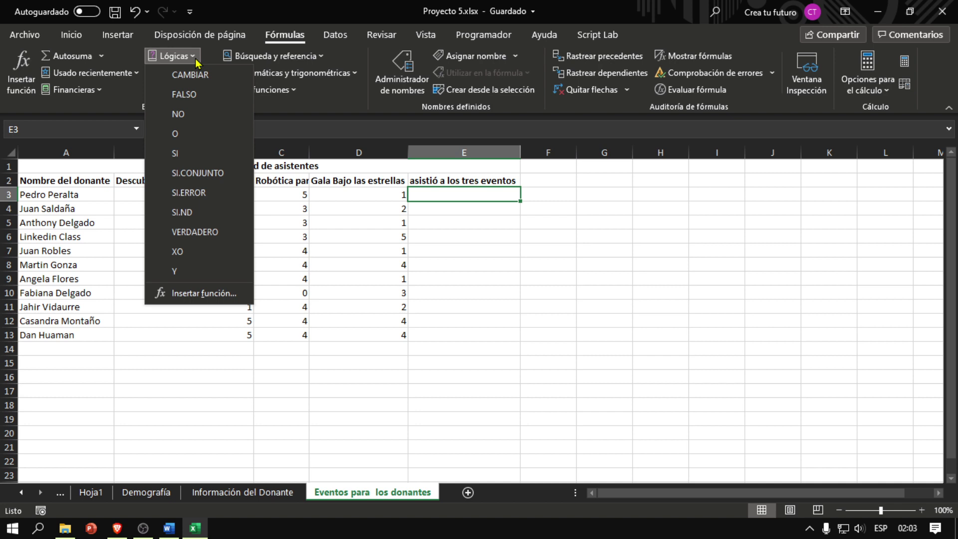
click(205, 276)
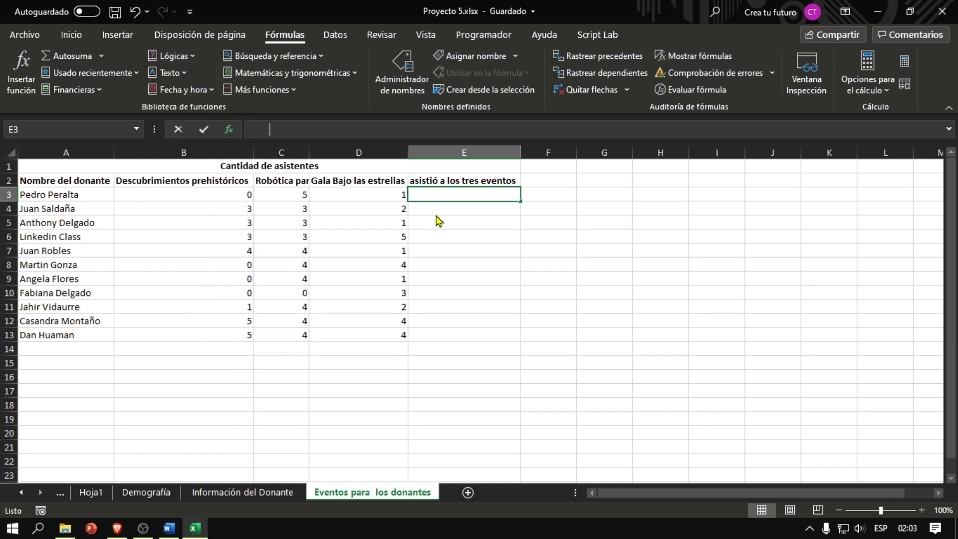
drag(464, 178, 618, 173)
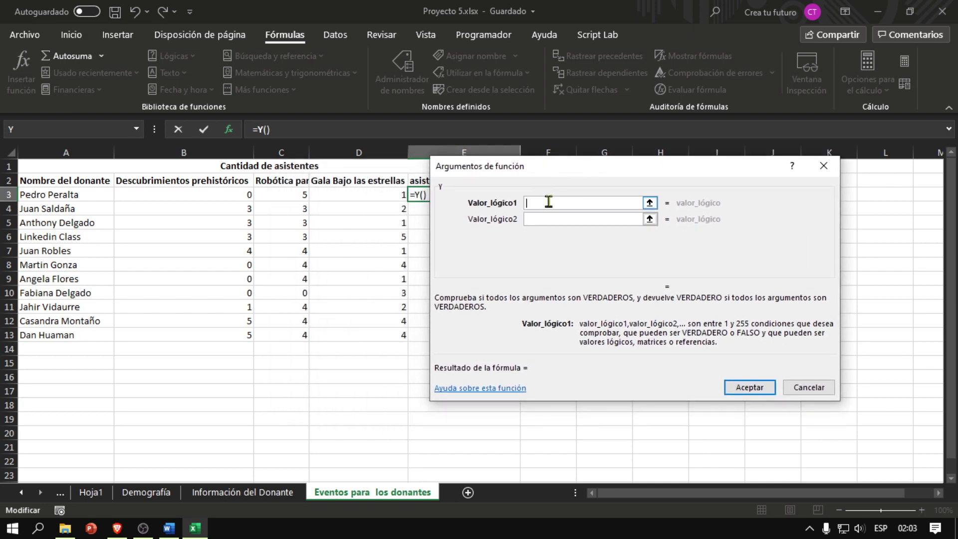
drag(517, 171, 496, 236)
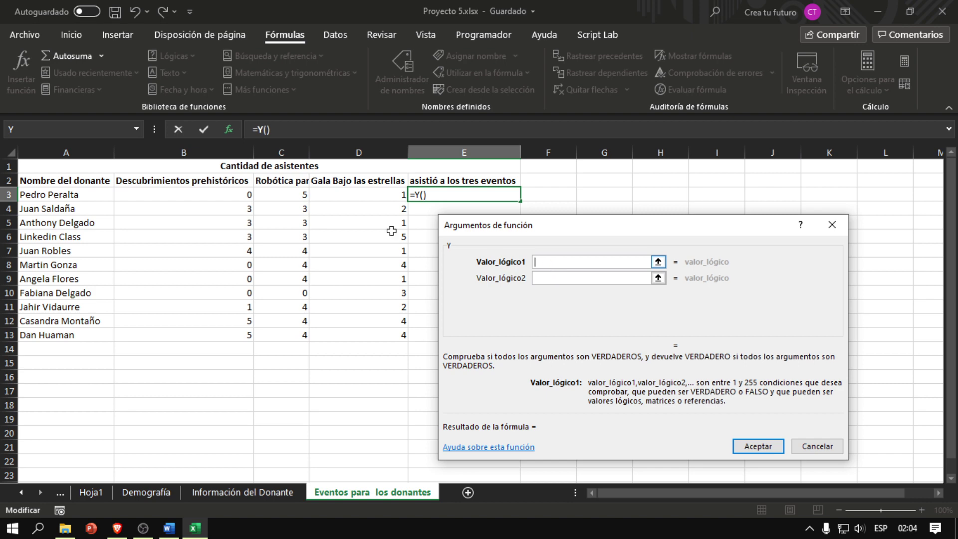
Step: Set the Y function's first logical condition, Valor_lógico1, to B3>0
click(218, 196)
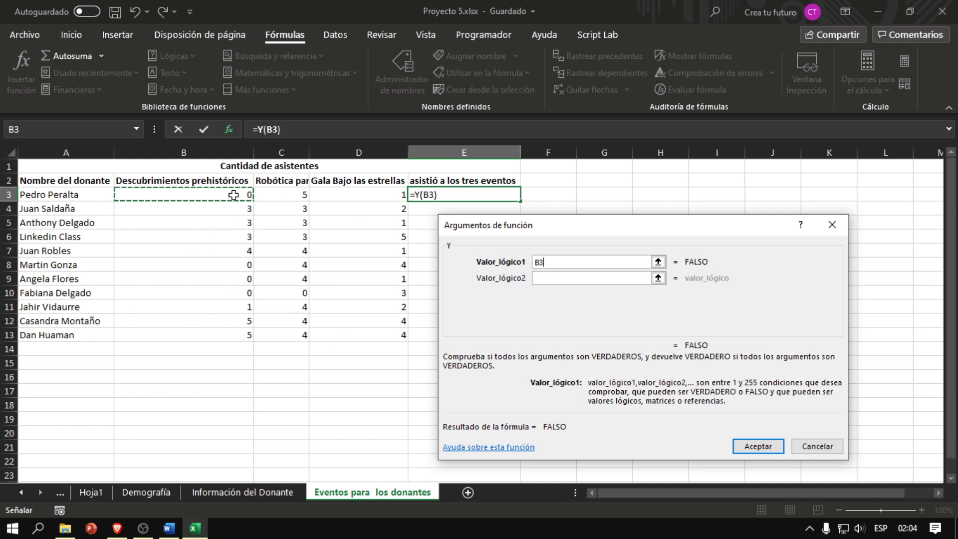
click(585, 261)
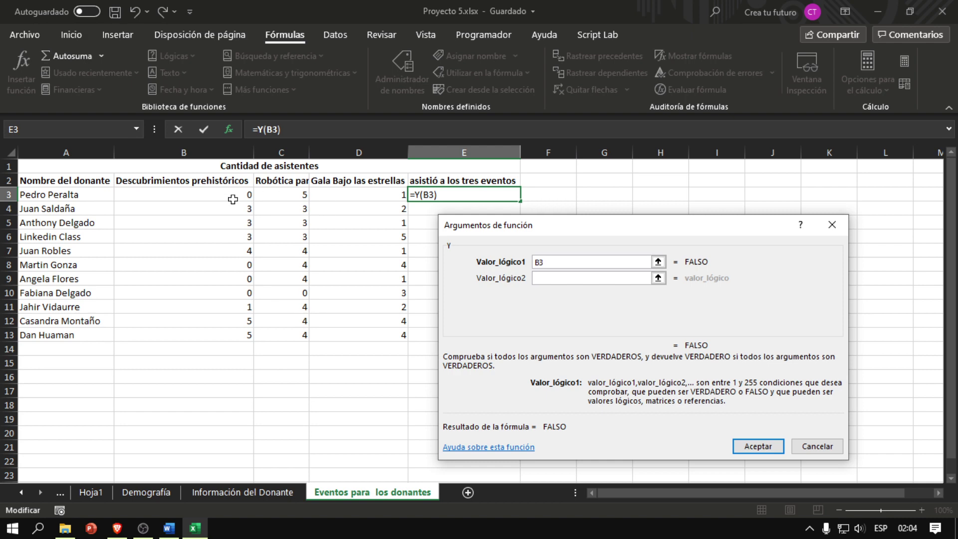
click(553, 263)
text(>)
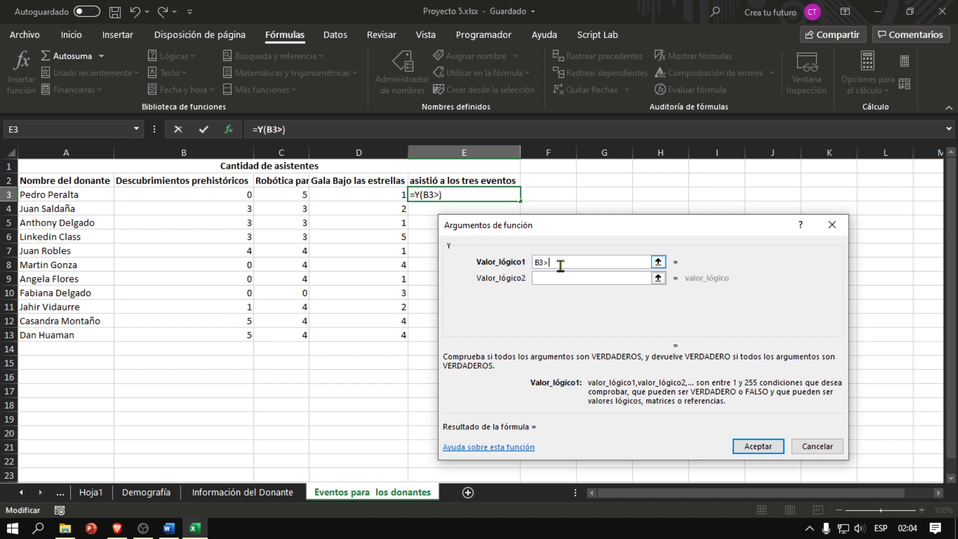
text(0)
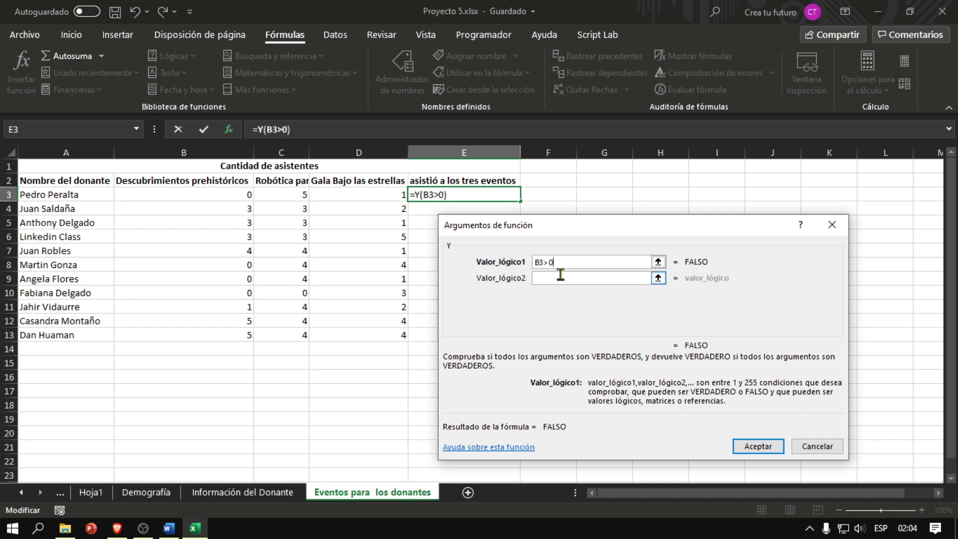
Step: Try B3>=1 as the Y function's first logical condition, and restore it to B3>0
key(BackSpace)
text(=)
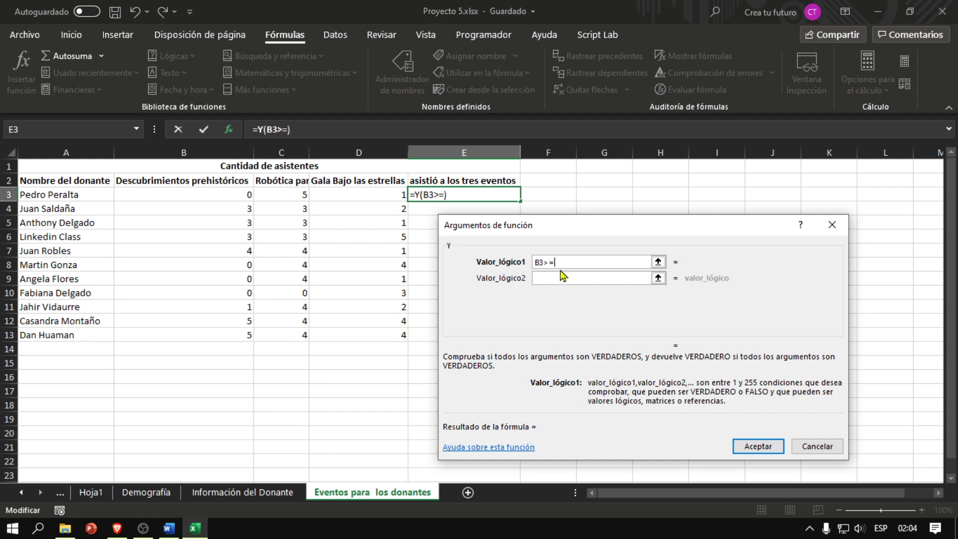
text(1)
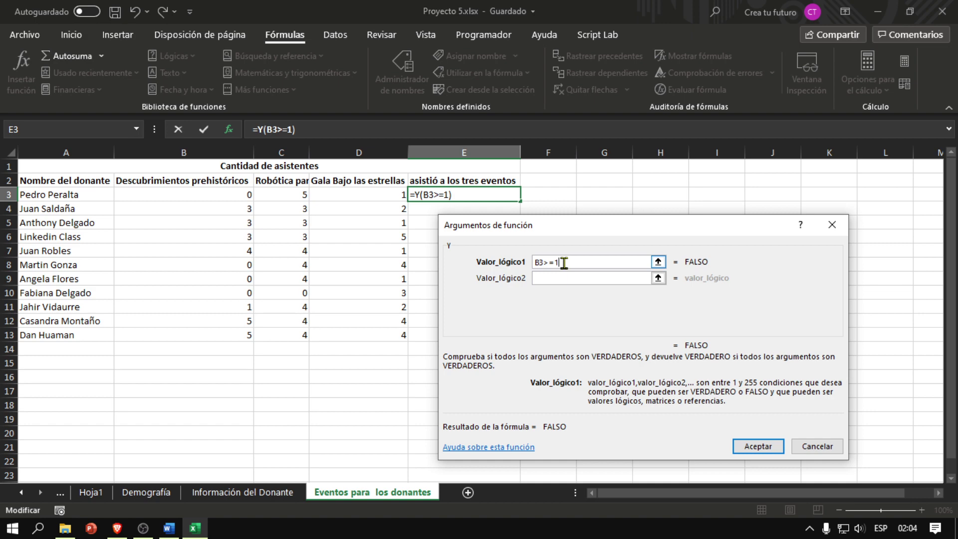
key(BackSpace)
key(BackSpace)
text(0)
click(569, 277)
click(567, 262)
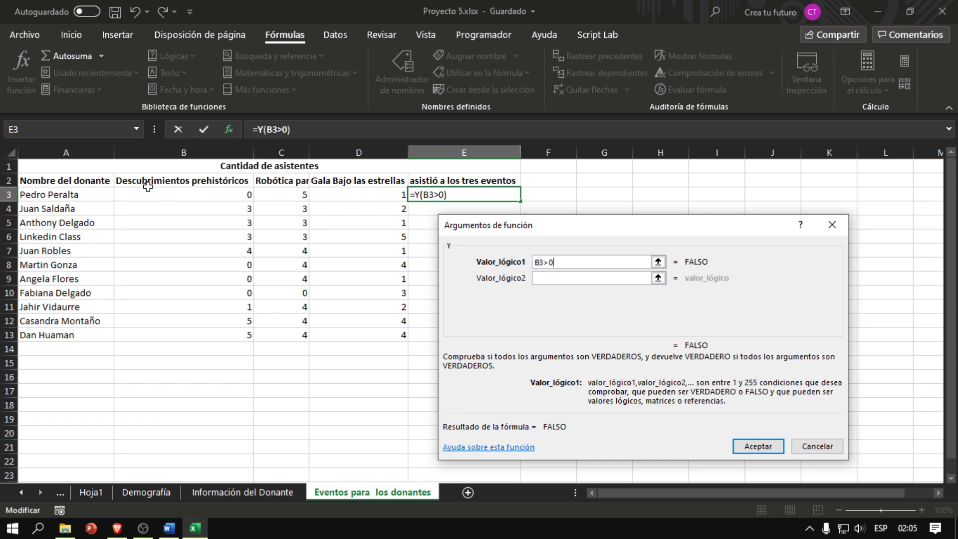
Step: Set the Y function's second condition, Valor_lógico2, to C3>0 and its third, Valor_lógico3, to D3>0
click(562, 281)
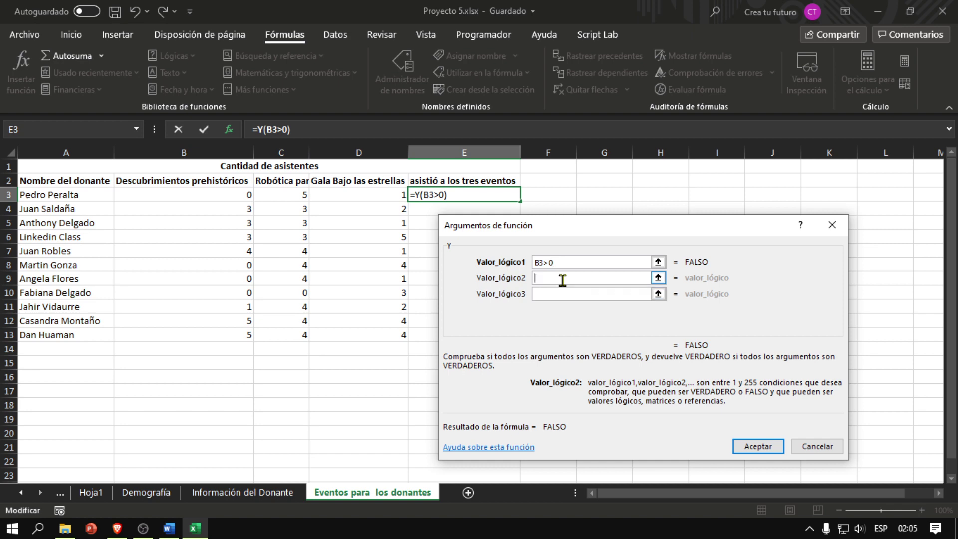
click(265, 192)
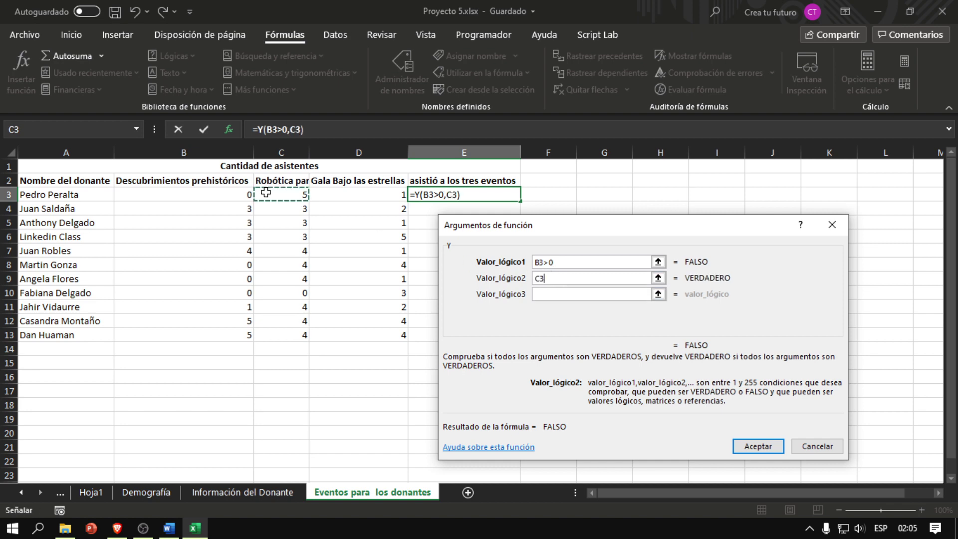
text(>0)
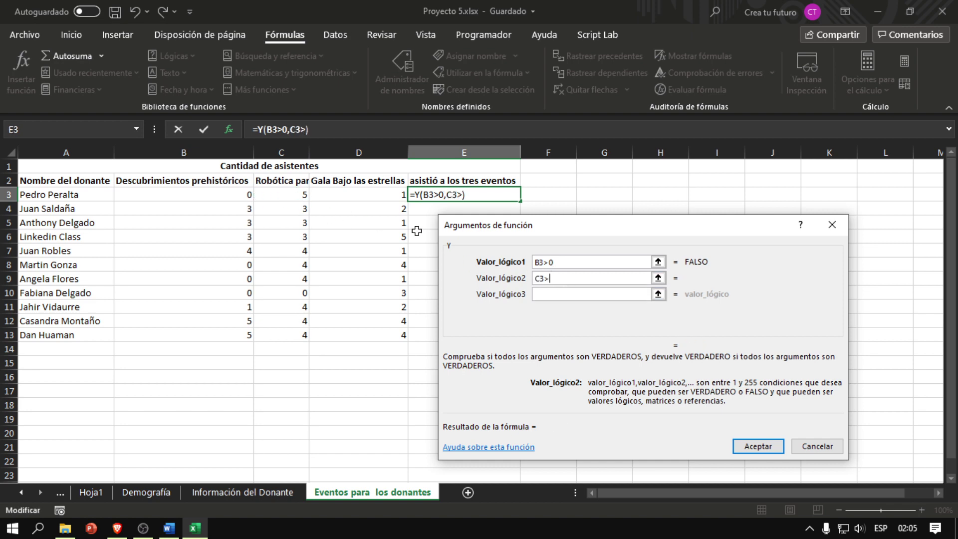
click(547, 293)
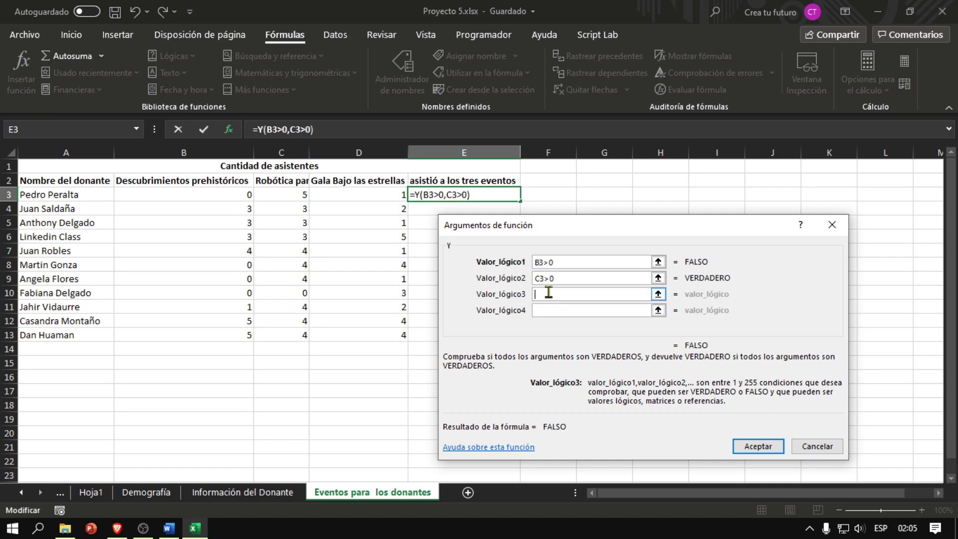
click(372, 196)
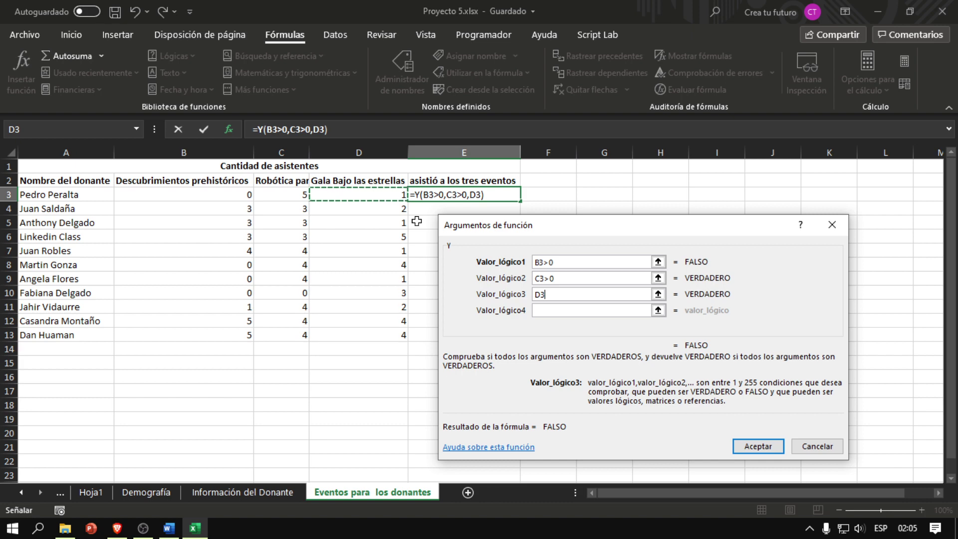
text(>0)
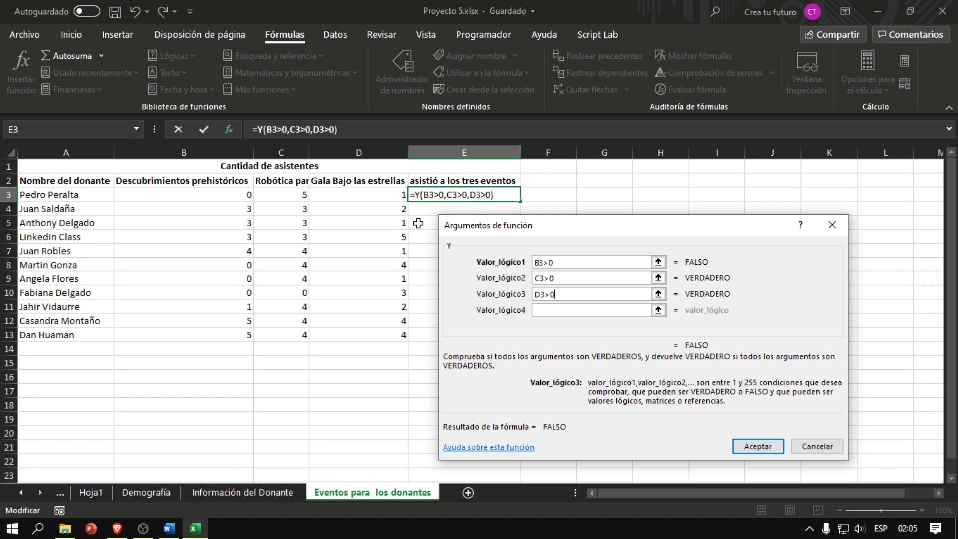
Step: Change the Y function's three conditions to B3>=1, C3>=1 and D3>=1, and accept the formula in E3
click(557, 265)
key(BackSpace)
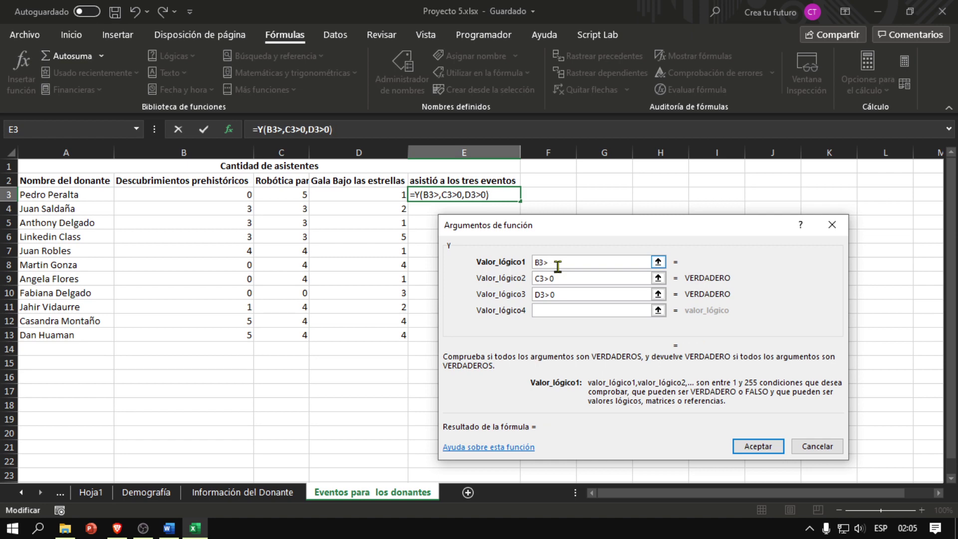
text(=1)
click(577, 278)
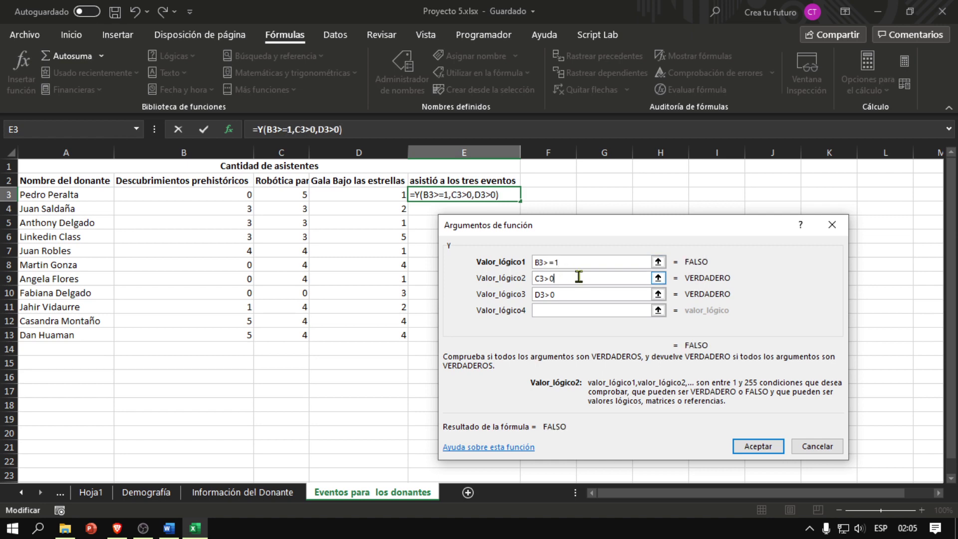
key(BackSpace)
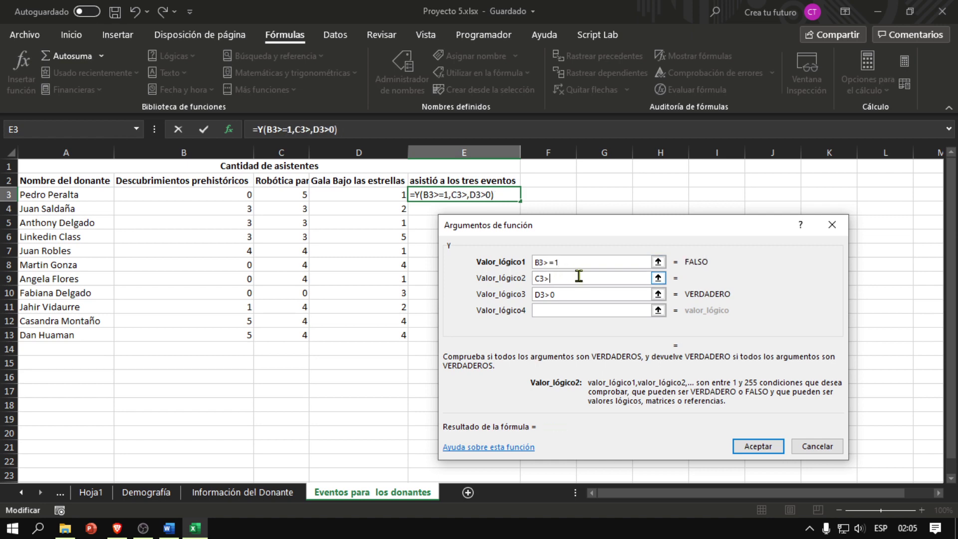
text(=1)
click(572, 294)
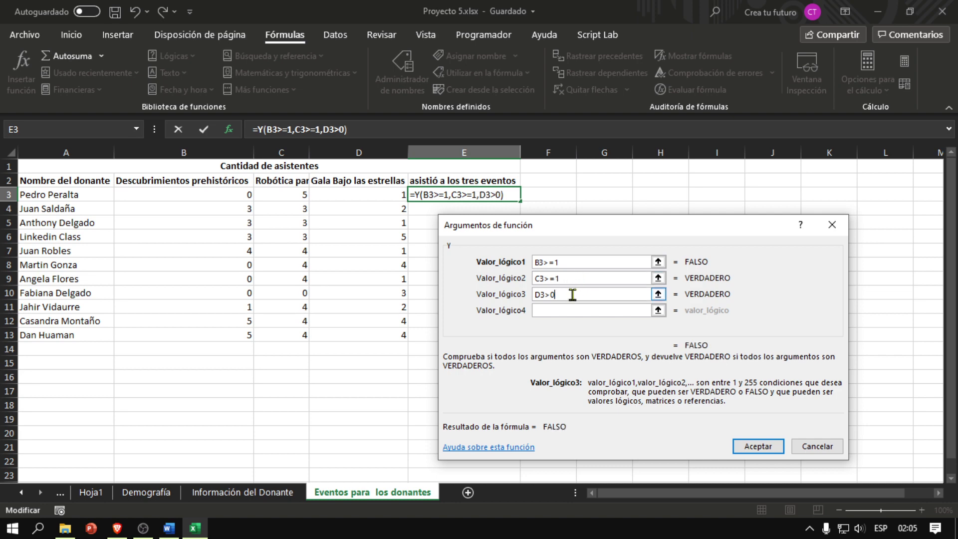
key(BackSpace)
text(=)
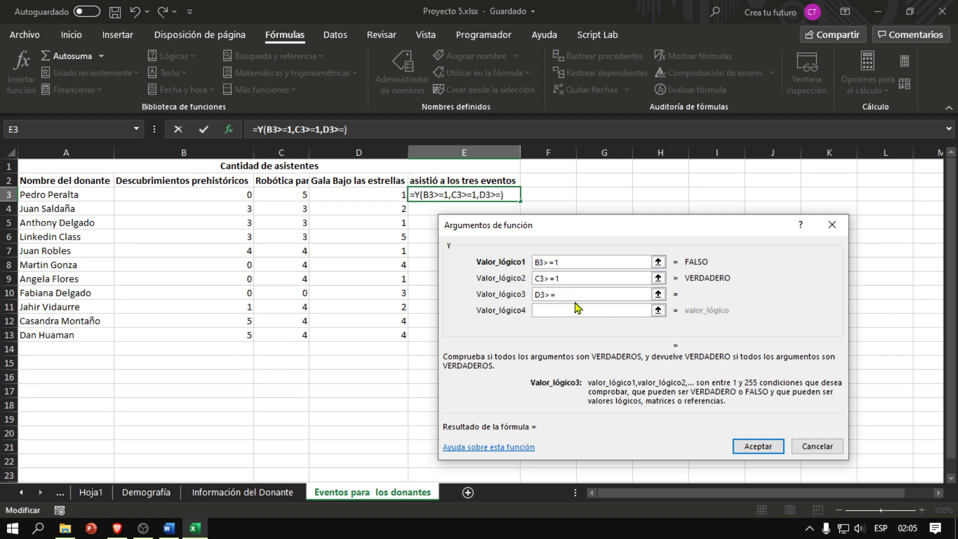
text(1)
click(571, 279)
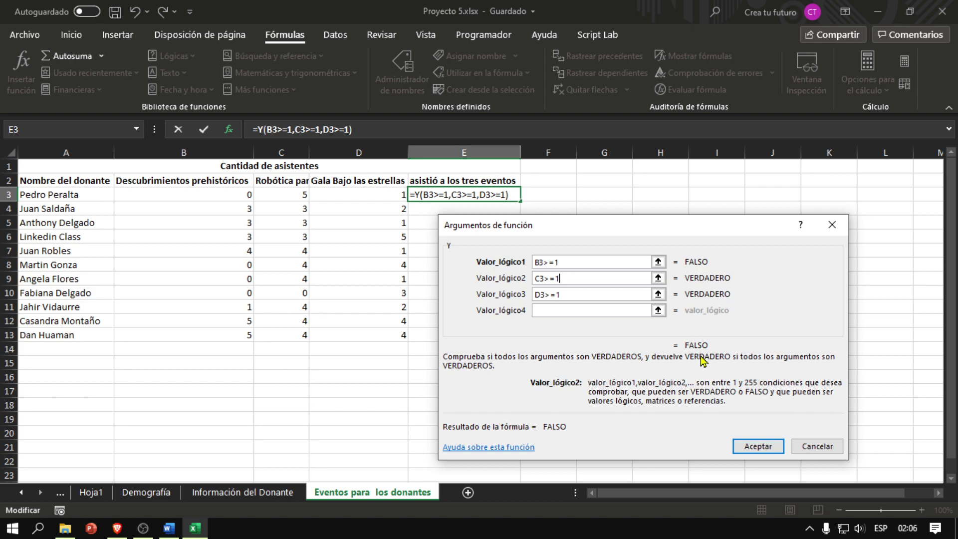
click(756, 446)
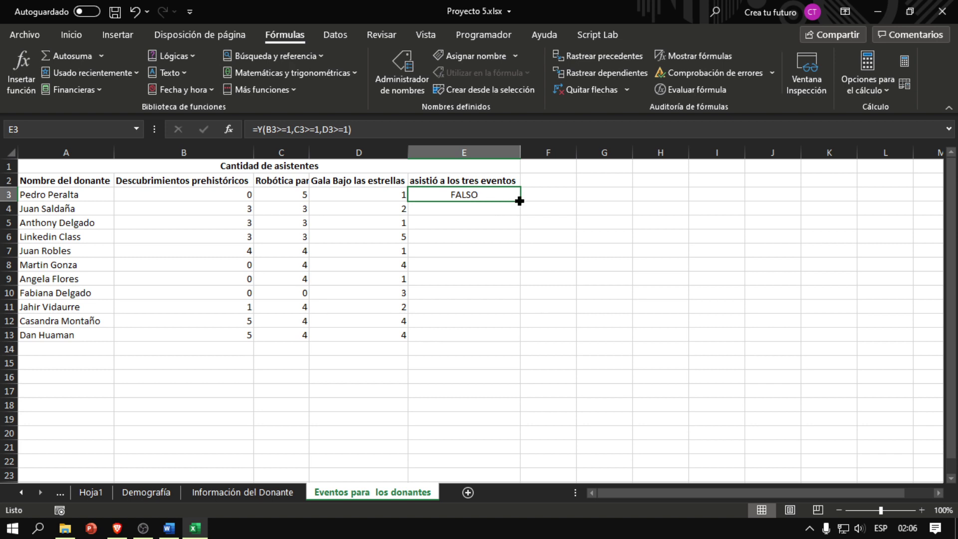
Step: Fill the attendance formula from E3 down to E13 and save the workbook
drag(519, 203, 519, 338)
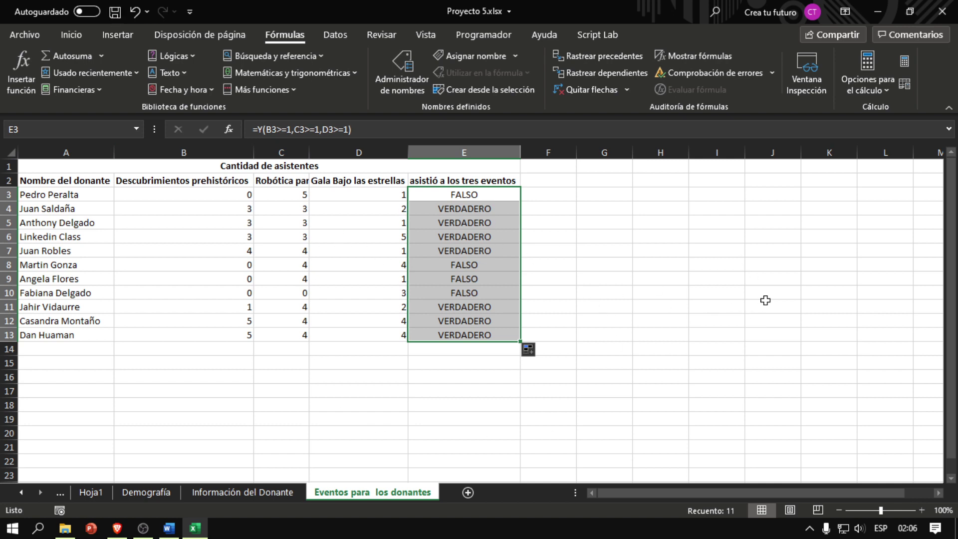
click(114, 11)
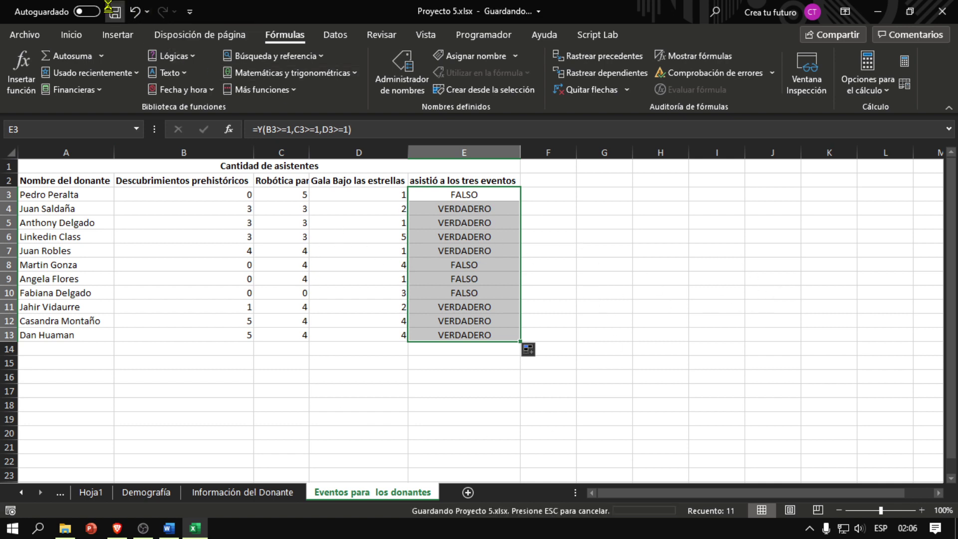
Step: Examine in the Word document which theme colours, theme name and save location Tarea 5 requires, and return to the Excel sheet
click(178, 531)
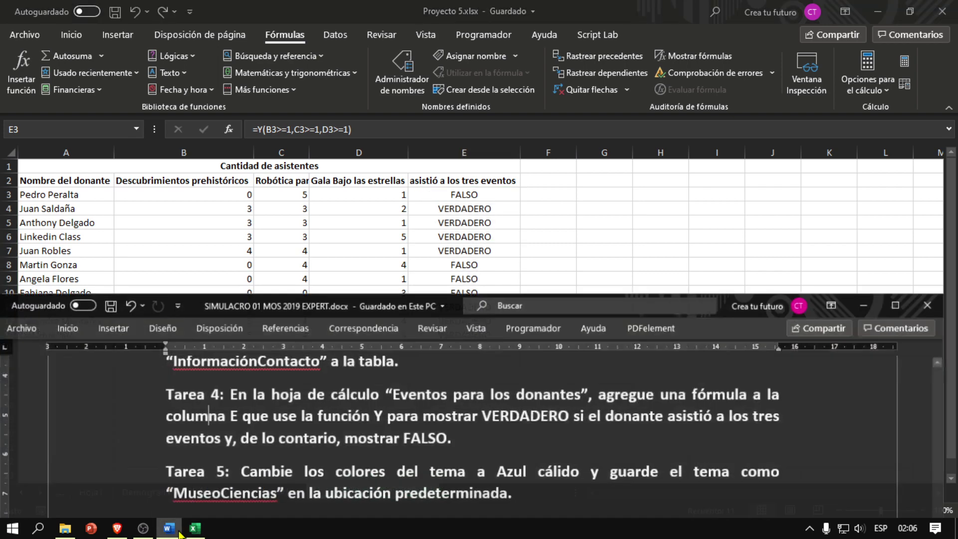
scroll(480, 443, down, 1)
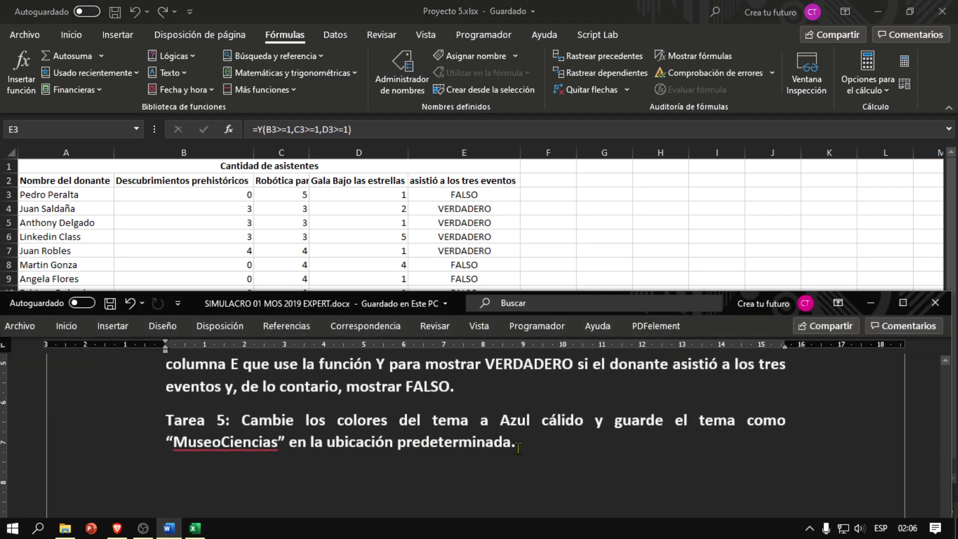
click(547, 452)
click(221, 444)
click(246, 440)
click(253, 442)
click(259, 443)
click(231, 441)
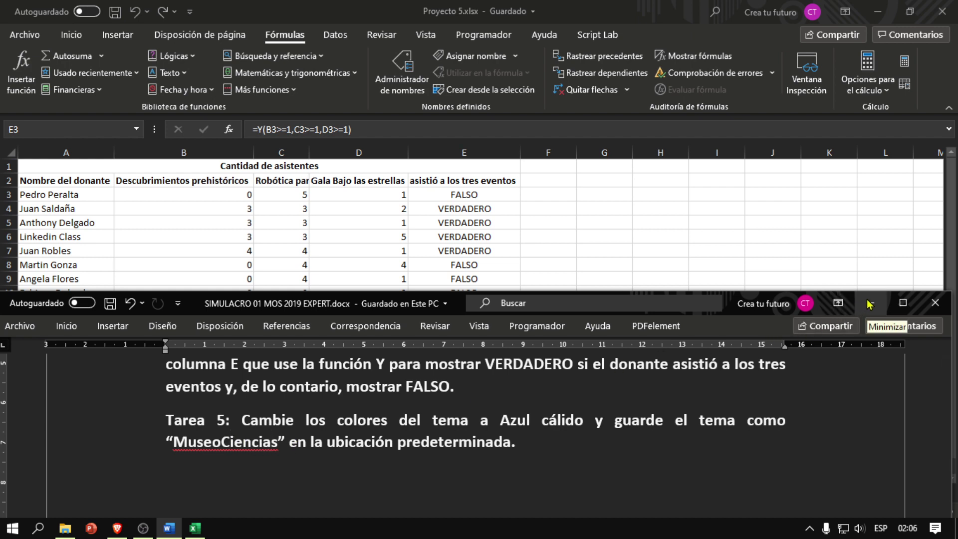
click(337, 421)
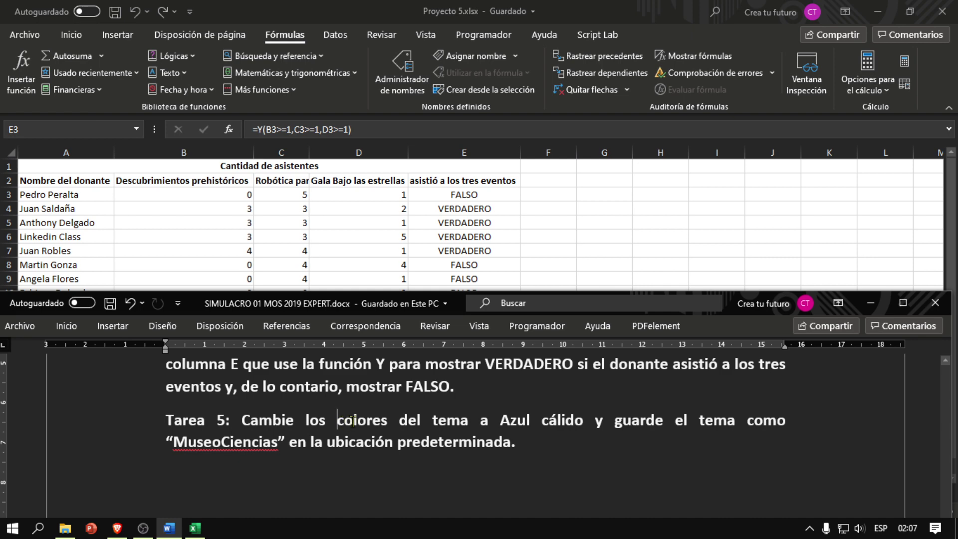
click(871, 303)
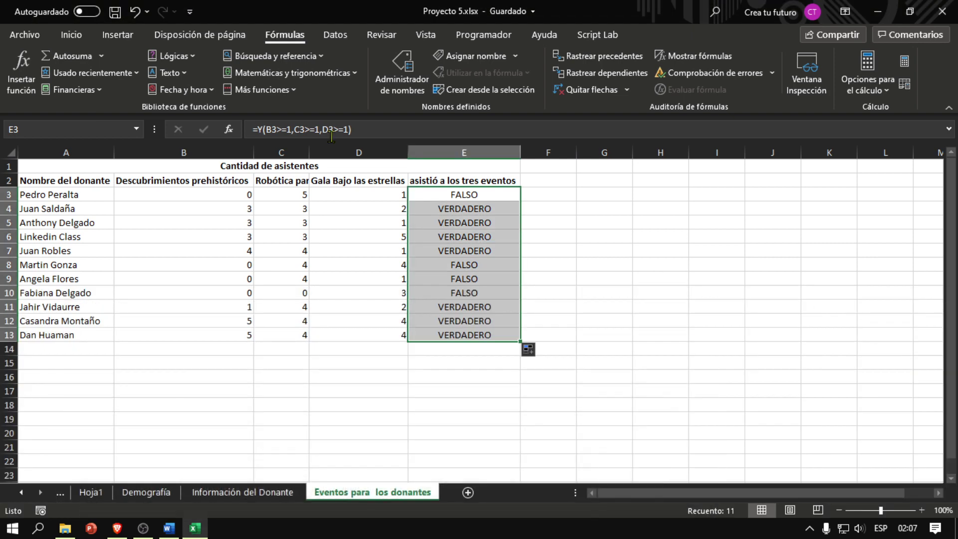
Step: Change the workbook's theme colours to Azul cálido
click(225, 40)
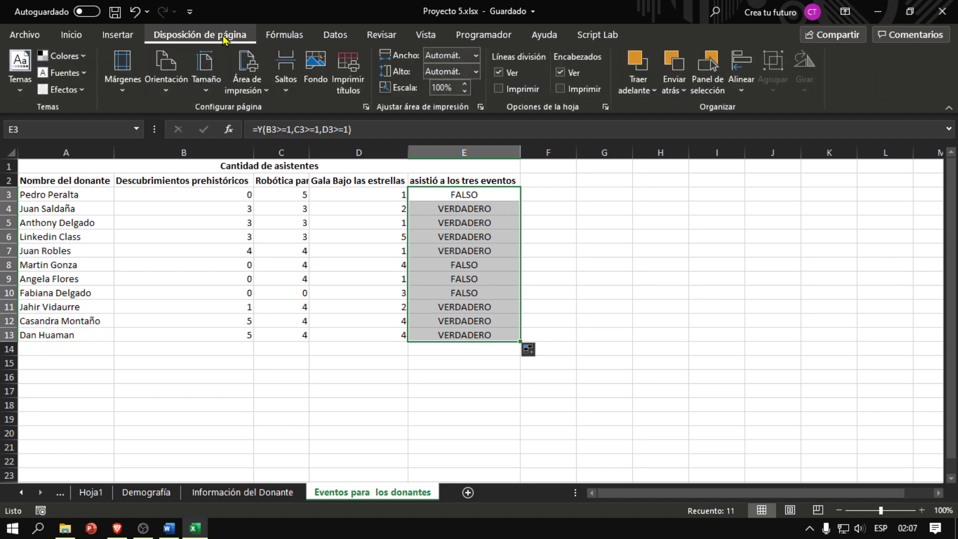
click(84, 57)
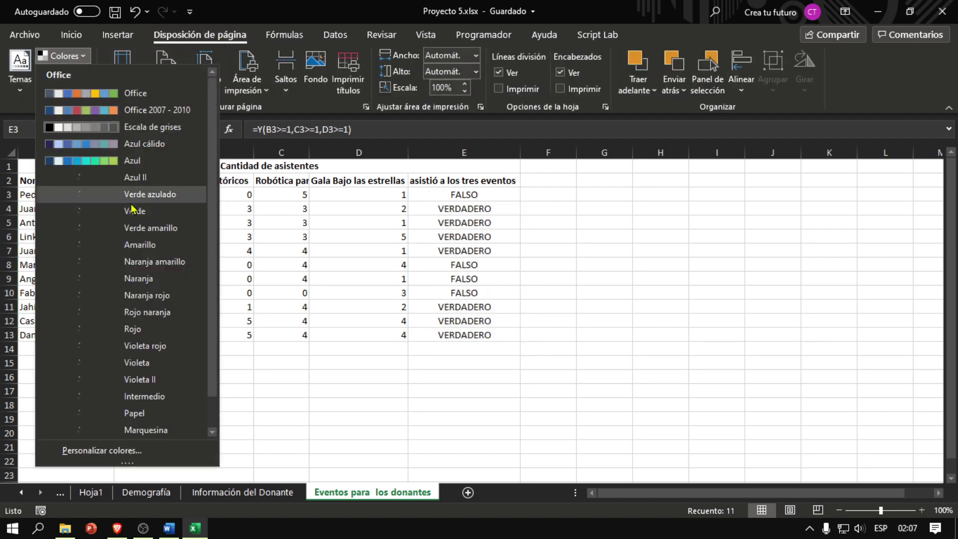
click(147, 145)
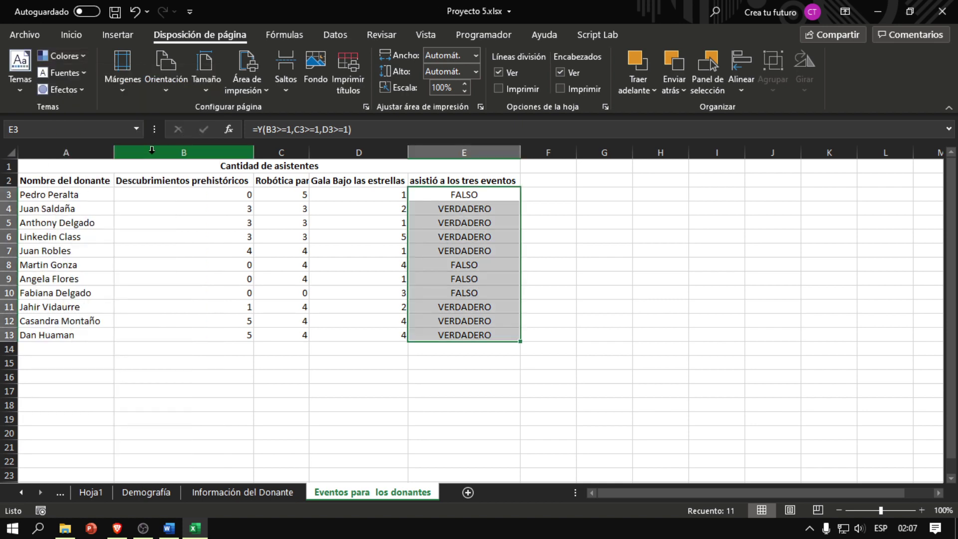
Step: Save the current theme as MuseoCiencias in the default Document Themes folder, and save the workbook
click(180, 528)
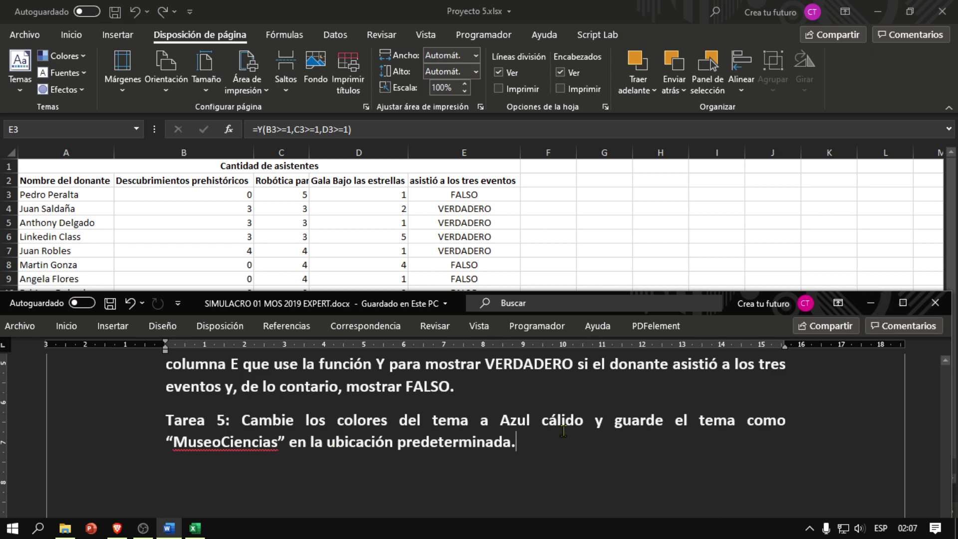
click(870, 305)
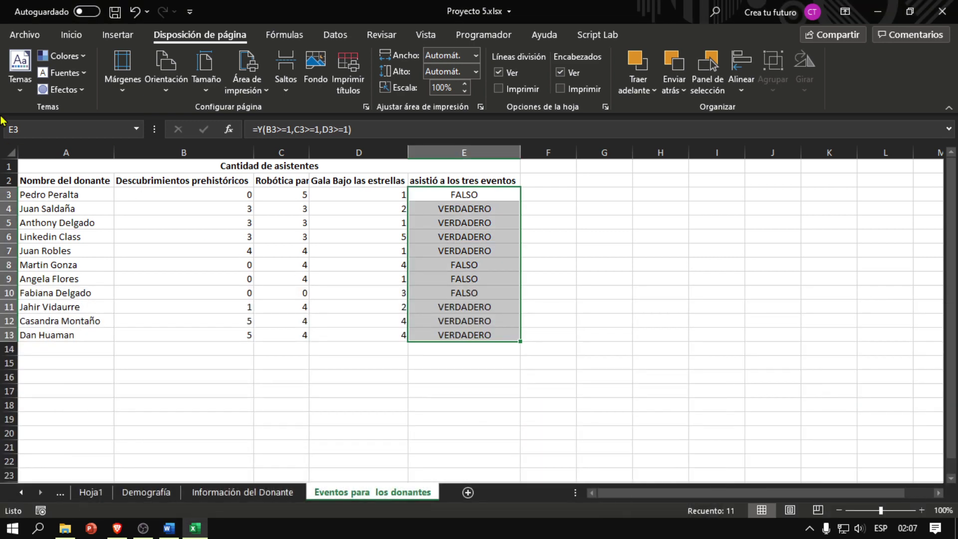
click(20, 75)
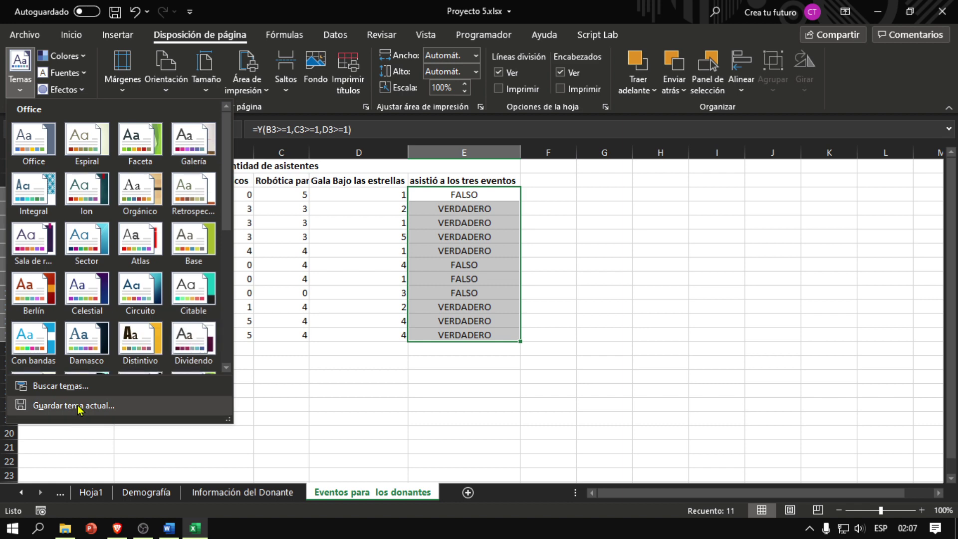
click(116, 408)
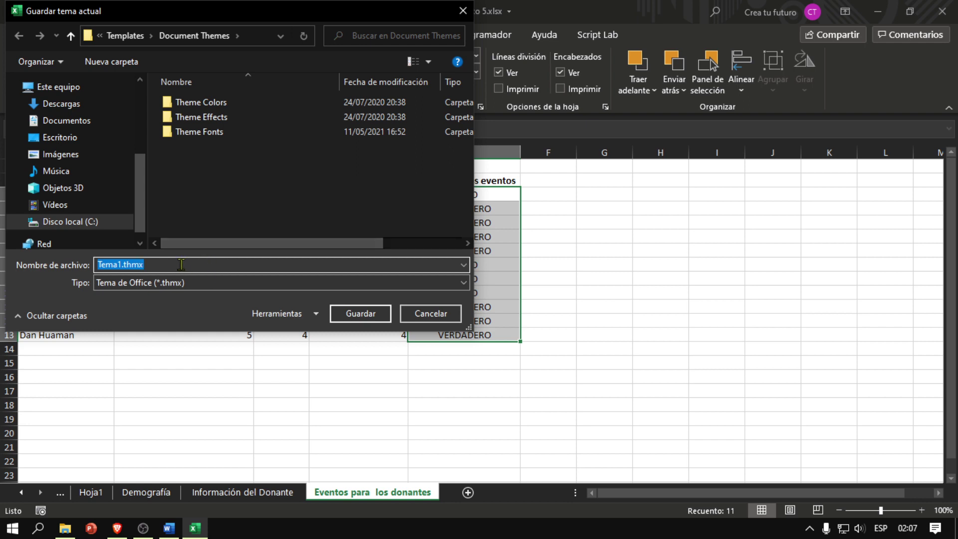
text(MuseoCiencias)
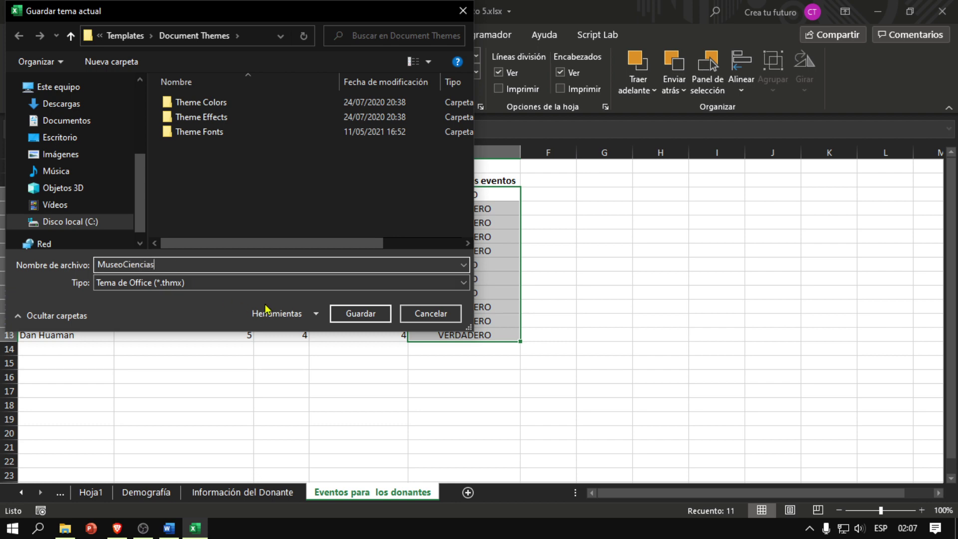
click(354, 313)
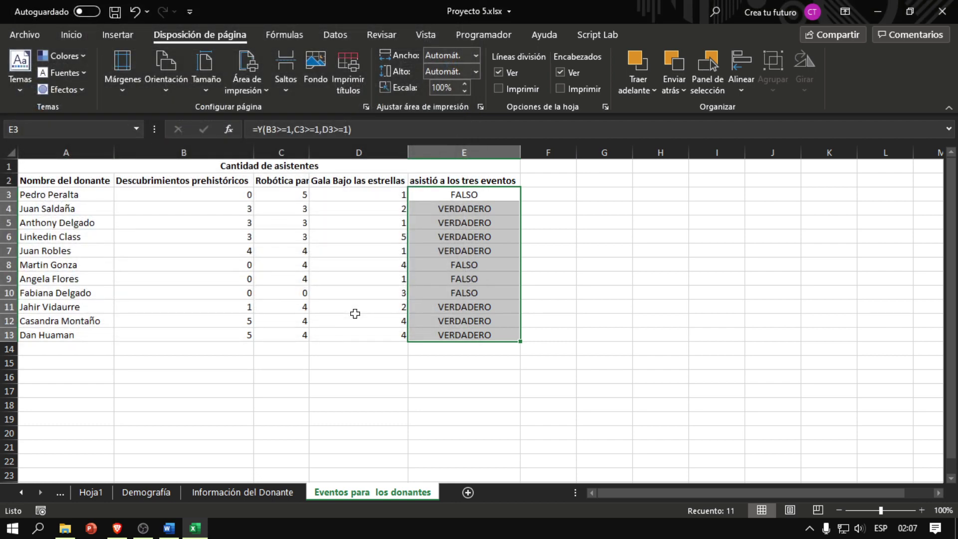
click(121, 15)
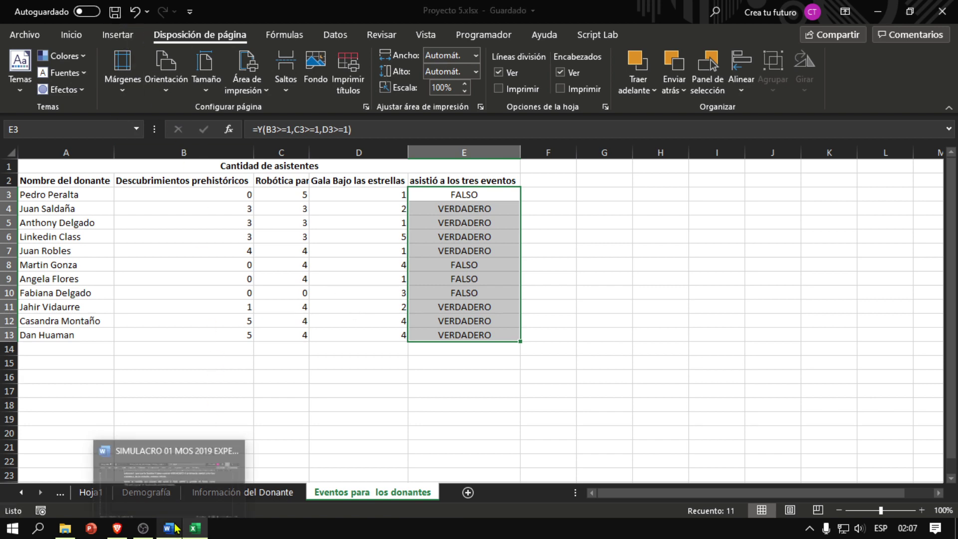
Step: Check in the Word document whether any further task follows Tarea 5
click(169, 528)
scroll(372, 387, down, 5)
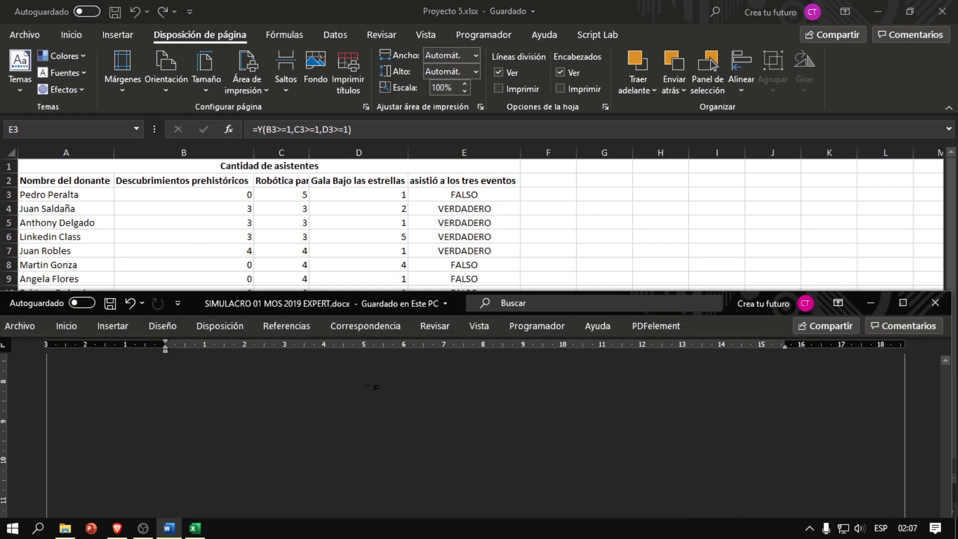
scroll(372, 387, up, 3)
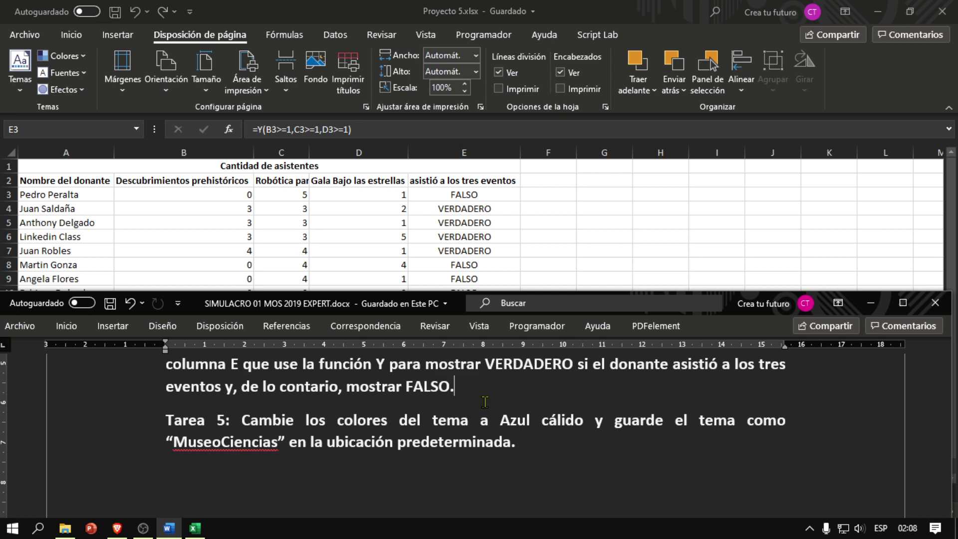
Step: Look past Tarea 5 to the end of the Word document, and review the wording of the earlier Project 05 tasks
scroll(485, 402, down, 6)
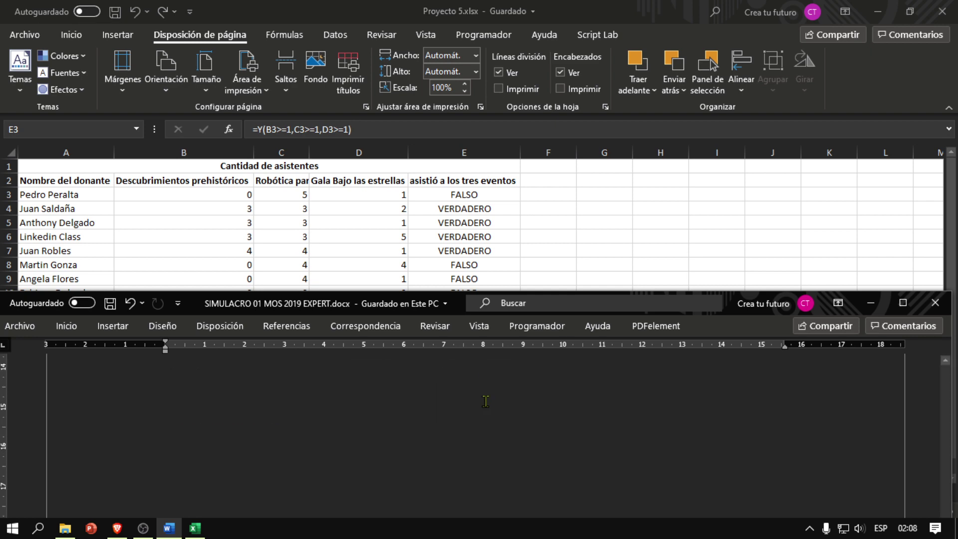
scroll(484, 402, up, 6)
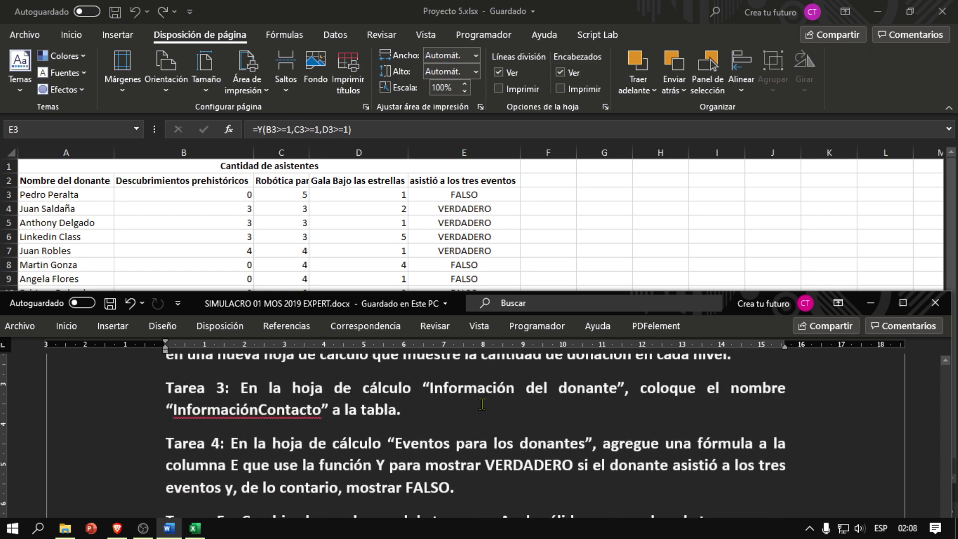
click(472, 407)
scroll(477, 420, up, 2)
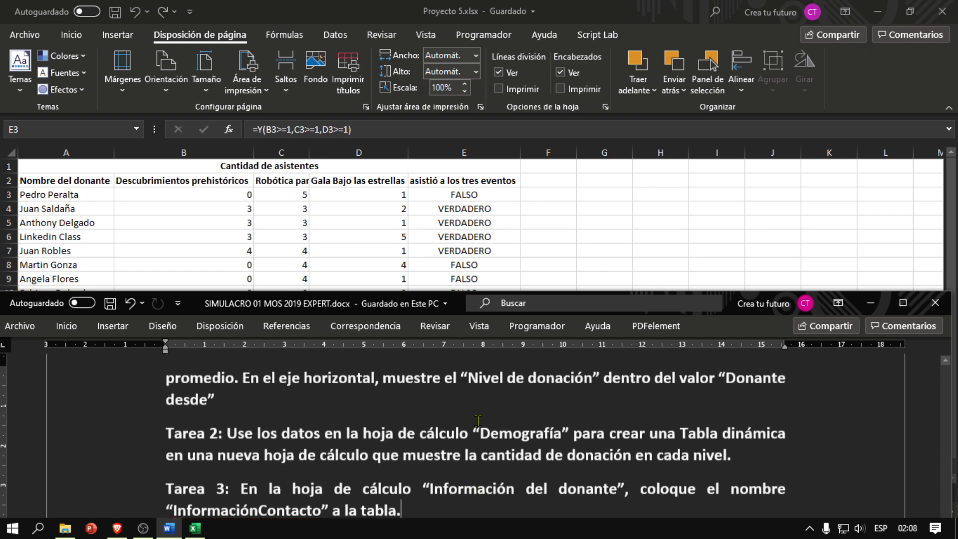
click(405, 411)
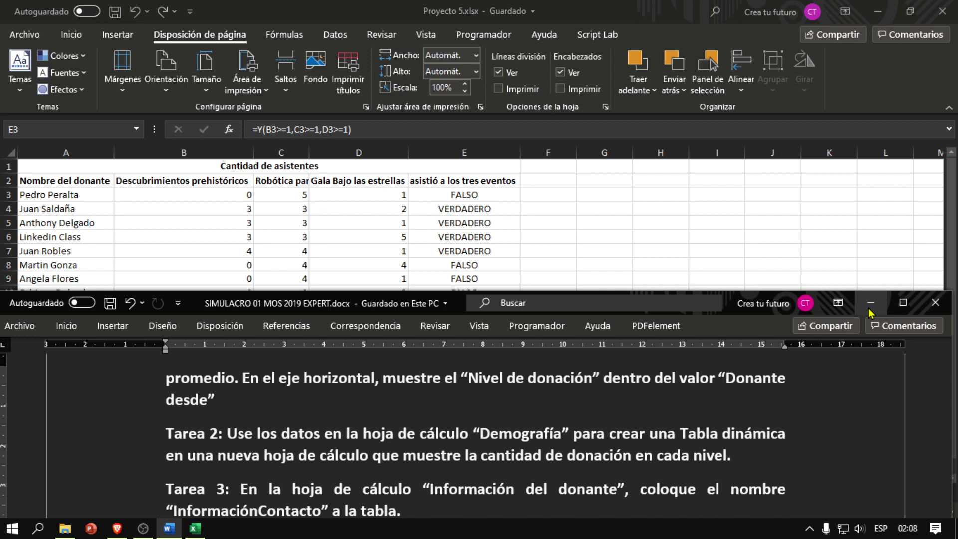
Step: Minimize the Word task document and save the Proyecto 5 workbook in Excel
scroll(432, 419, up, 1)
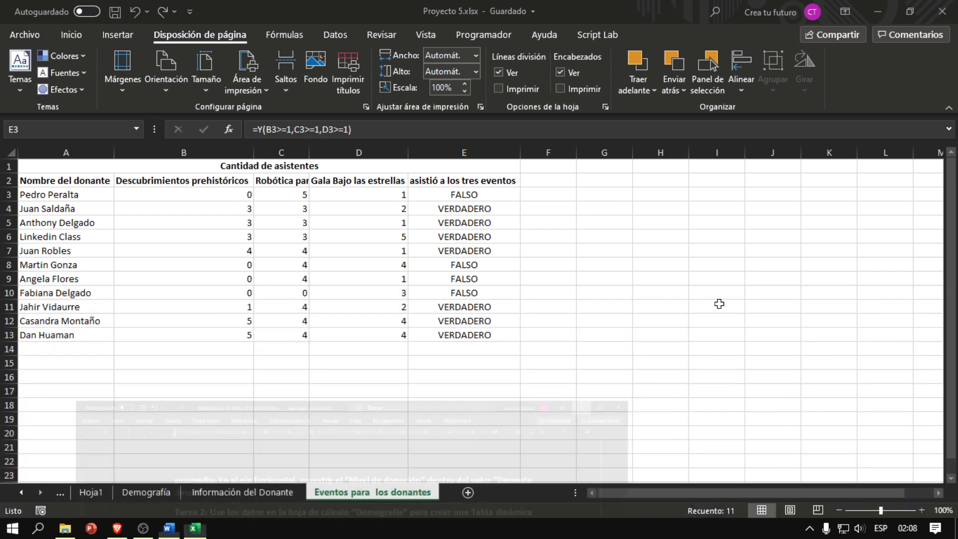
click(871, 303)
click(115, 12)
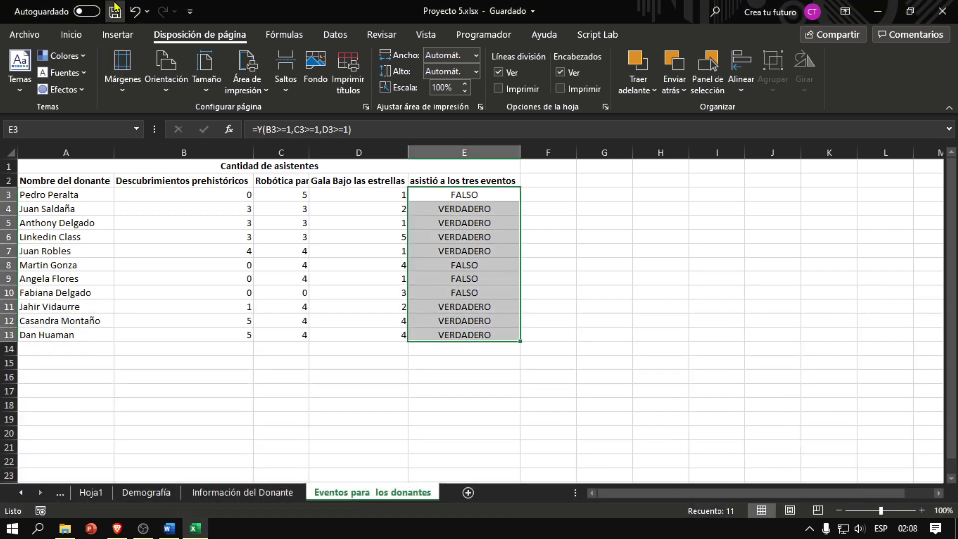